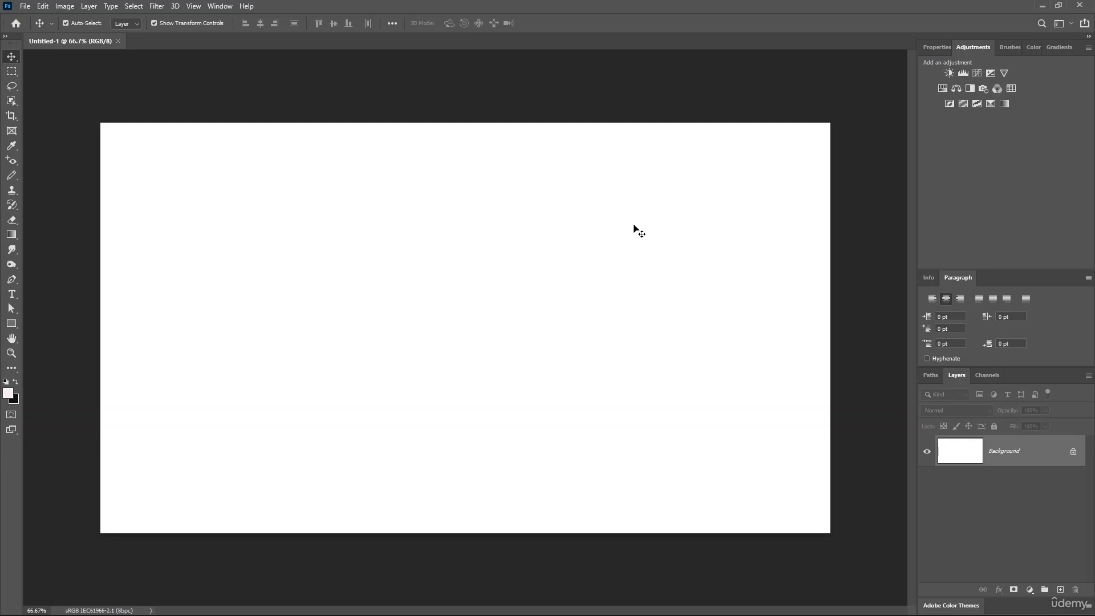
Start Load Files into Stack with Use set to Files and browse for the photos
{"action": "left_click", "coordinate": [25, 7]}
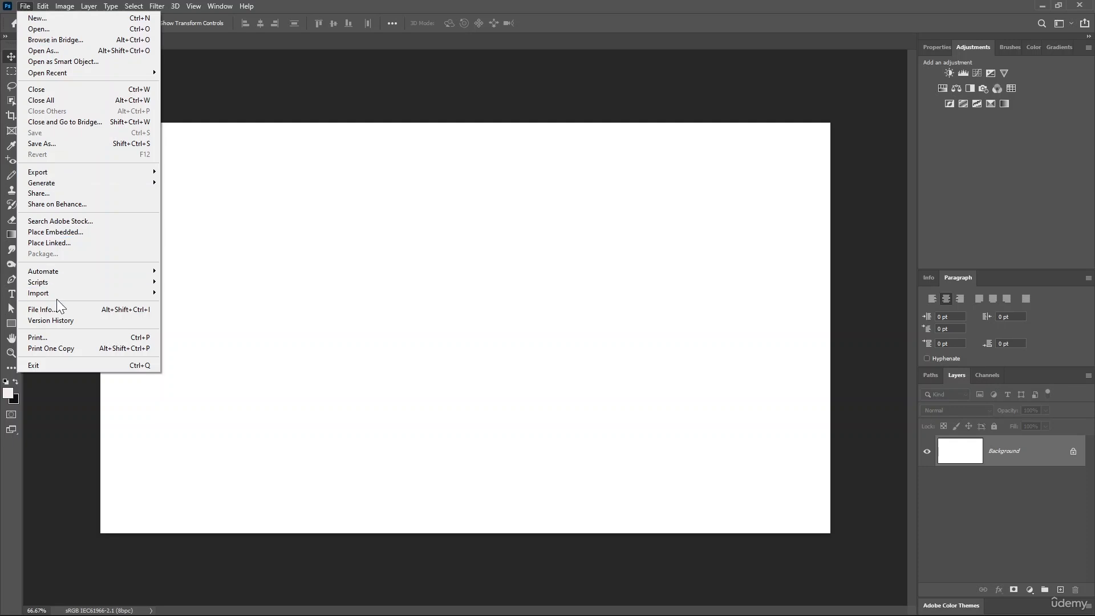
{"action": "mouse_move", "coordinate": [59, 282]}
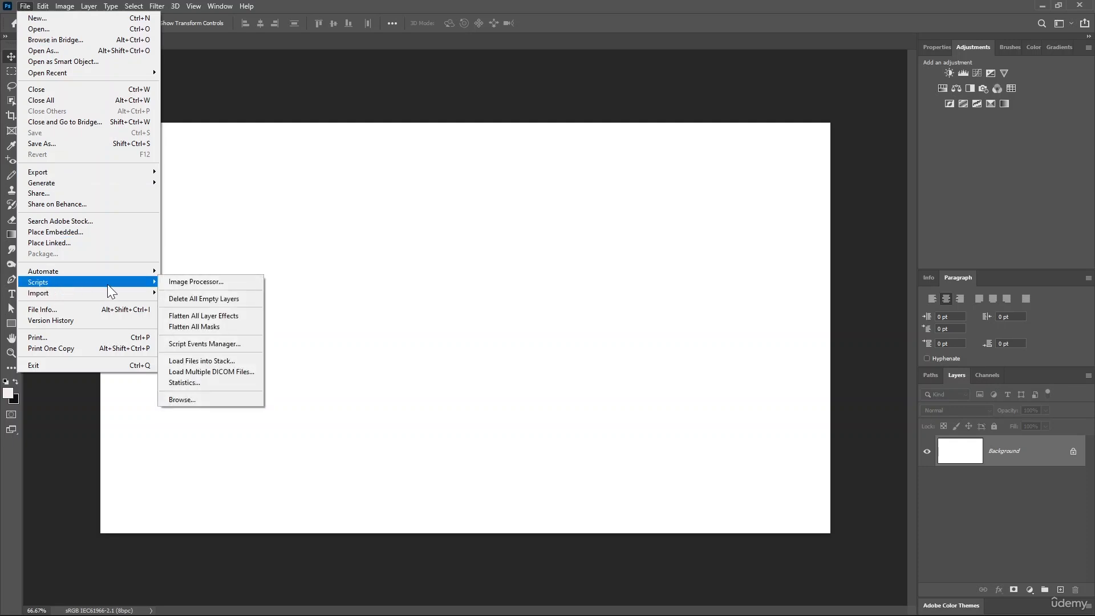
{"action": "left_click", "coordinate": [221, 360]}
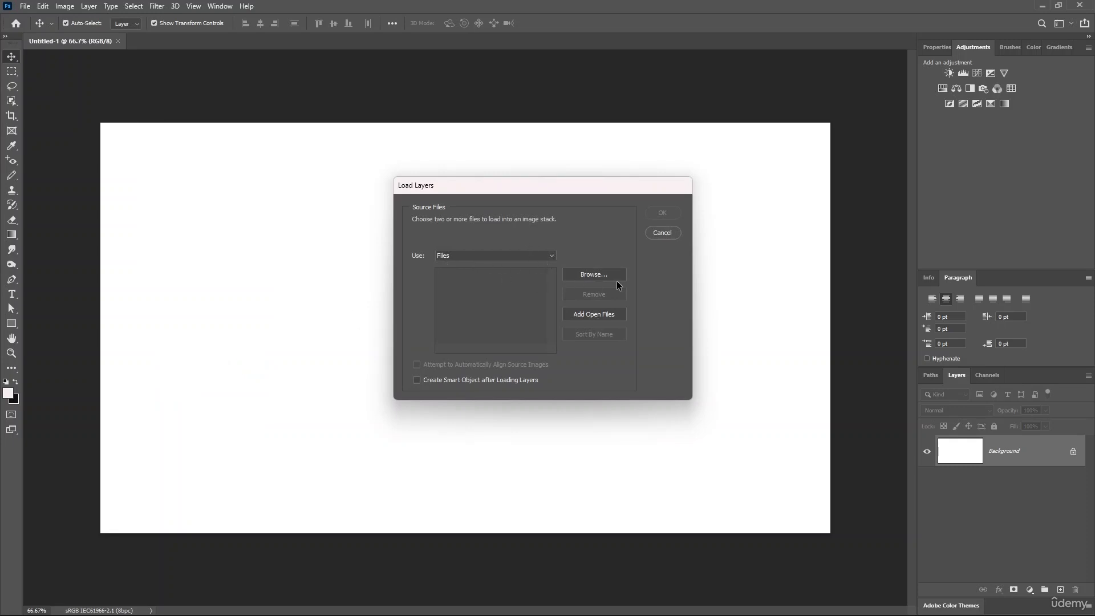
{"action": "left_click", "coordinate": [548, 256]}
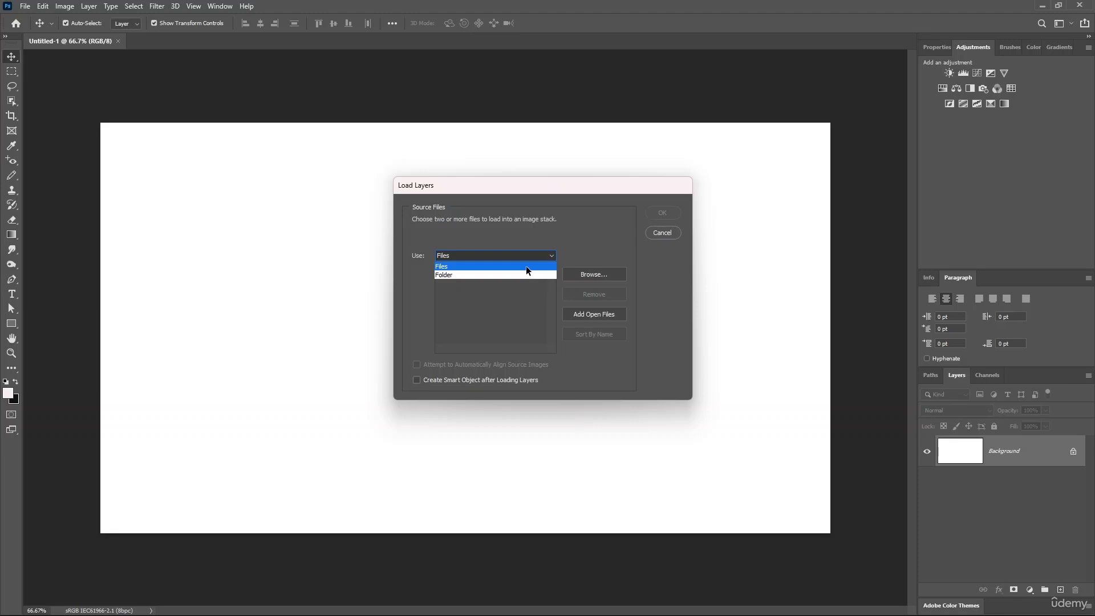
{"action": "left_click", "coordinate": [496, 267]}
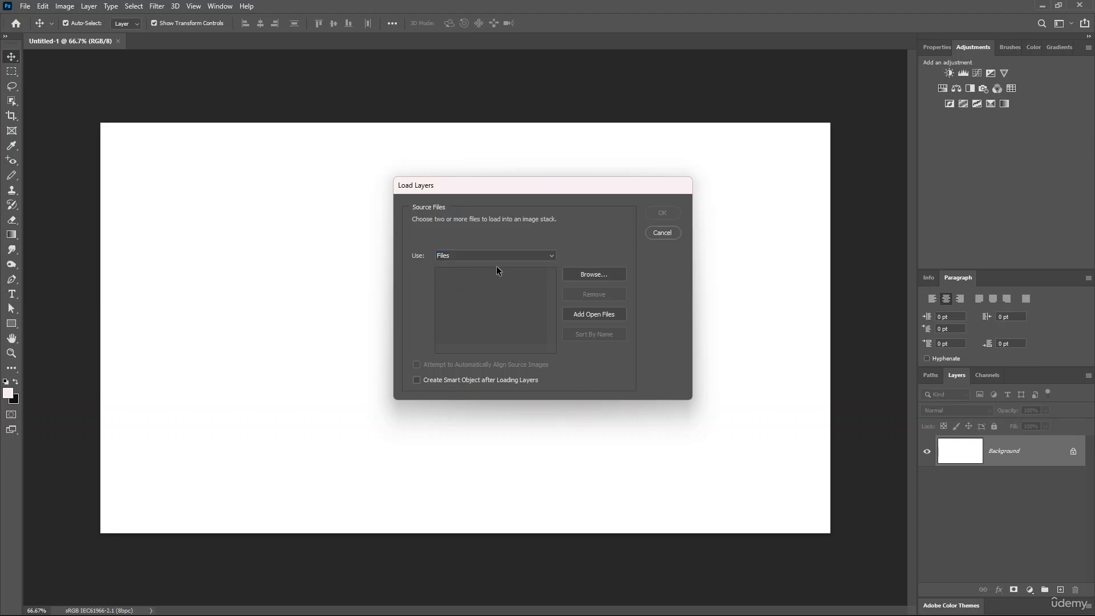
{"action": "left_click", "coordinate": [596, 276]}
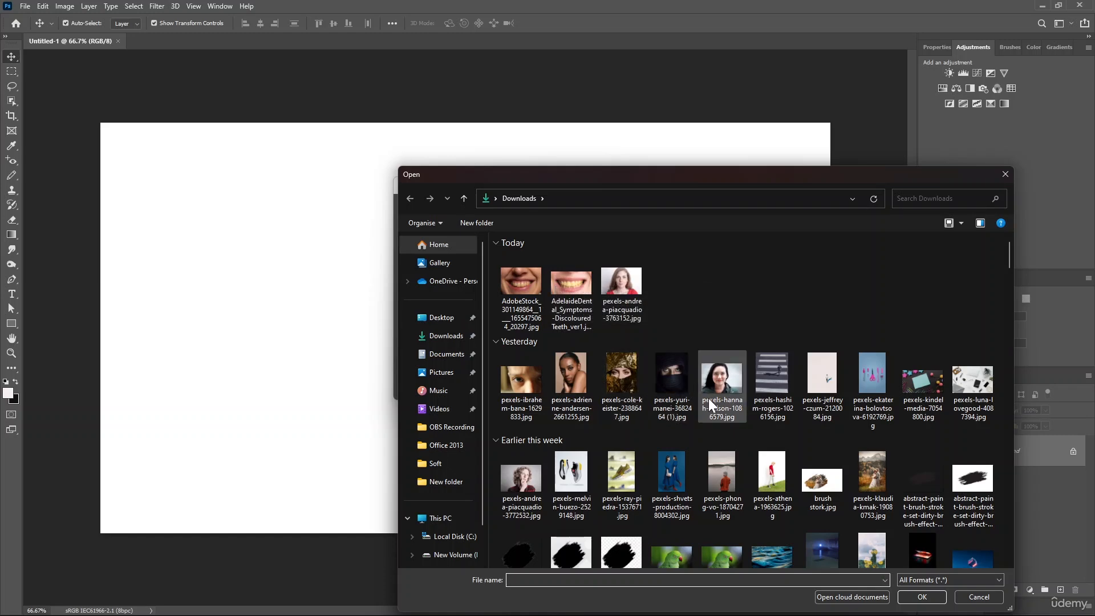
Choose five Downloads photos for stacking: parrot, pexels-pixabay-355288, red-light, wedding and sneaker
{"action": "scroll", "coordinate": [732, 390], "scroll_direction": "down", "scroll_amount": 6}
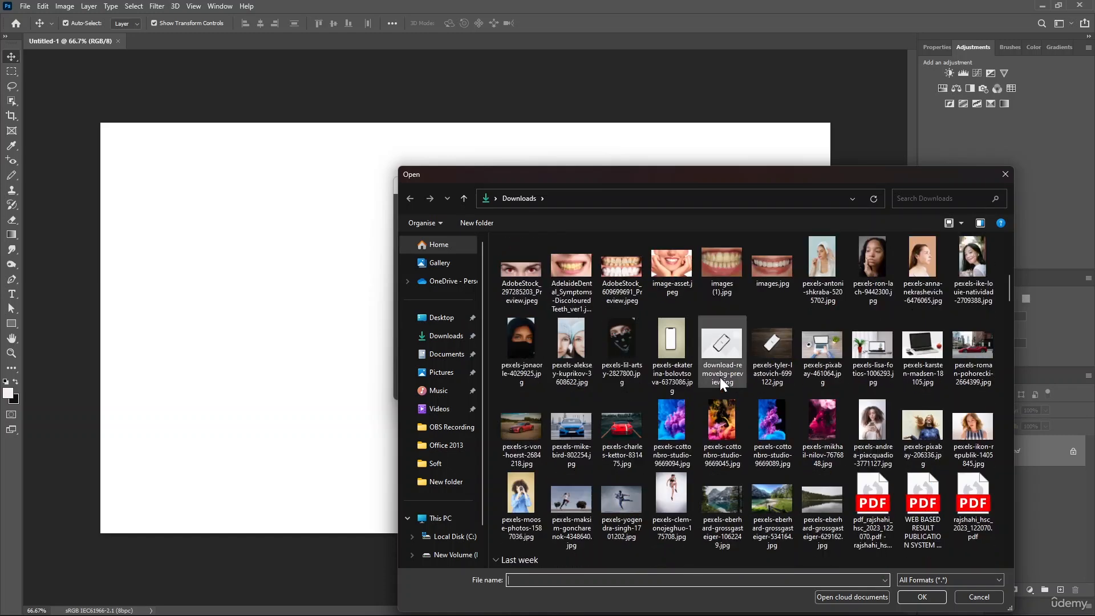
{"action": "scroll", "coordinate": [720, 378], "scroll_direction": "up", "scroll_amount": 3}
{"action": "left_click", "coordinate": [679, 345]}
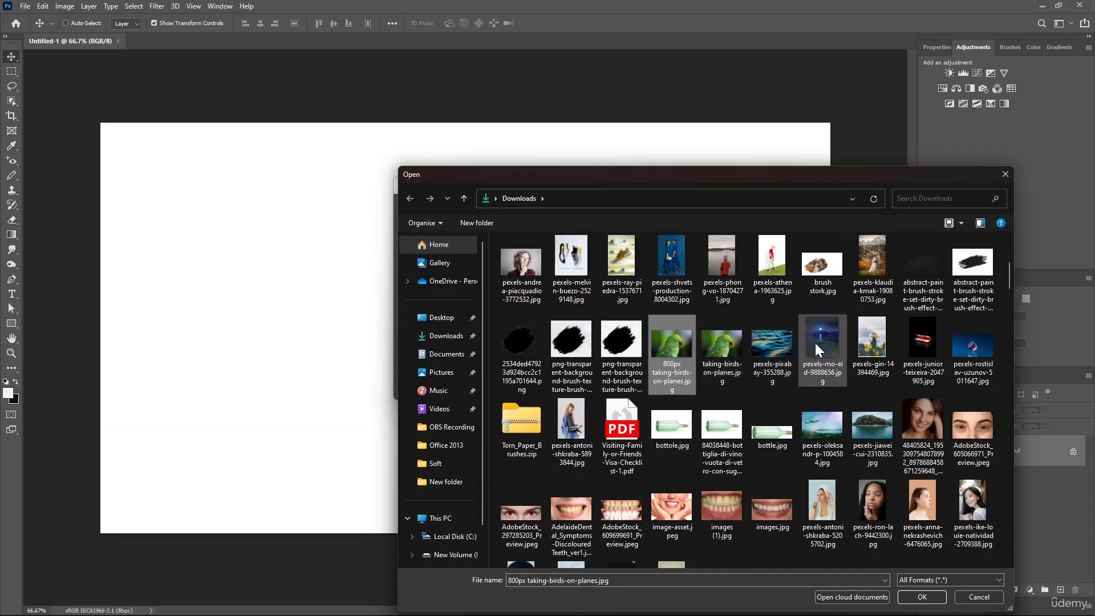
{"action": "left_click", "coordinate": [776, 343], "text": "ctrl"}
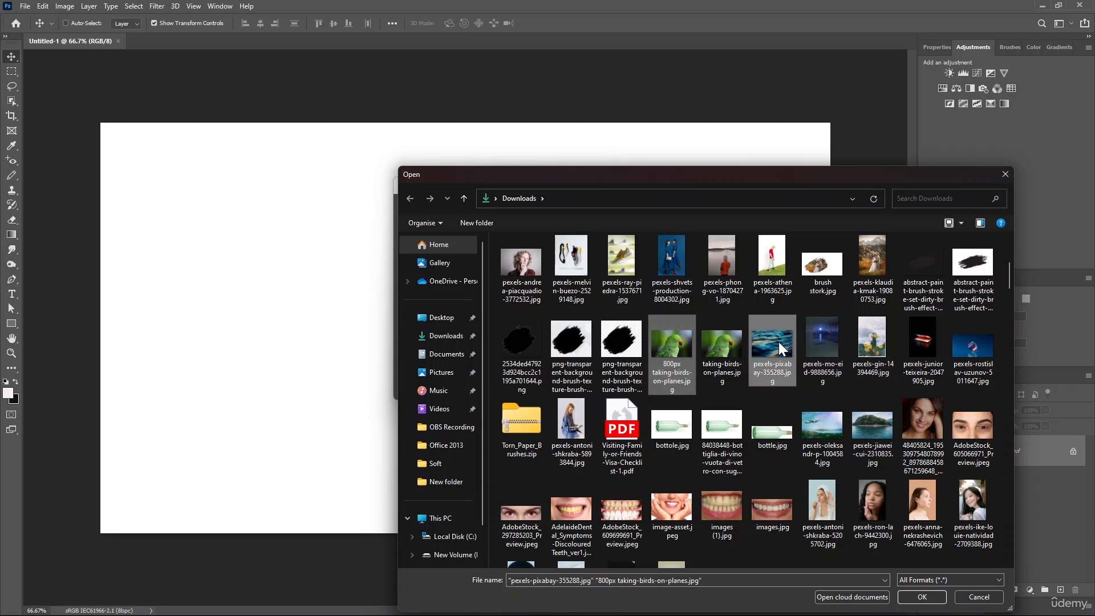
{"action": "left_click", "coordinate": [907, 341], "text": "ctrl"}
{"action": "left_click", "coordinate": [878, 259], "text": "ctrl"}
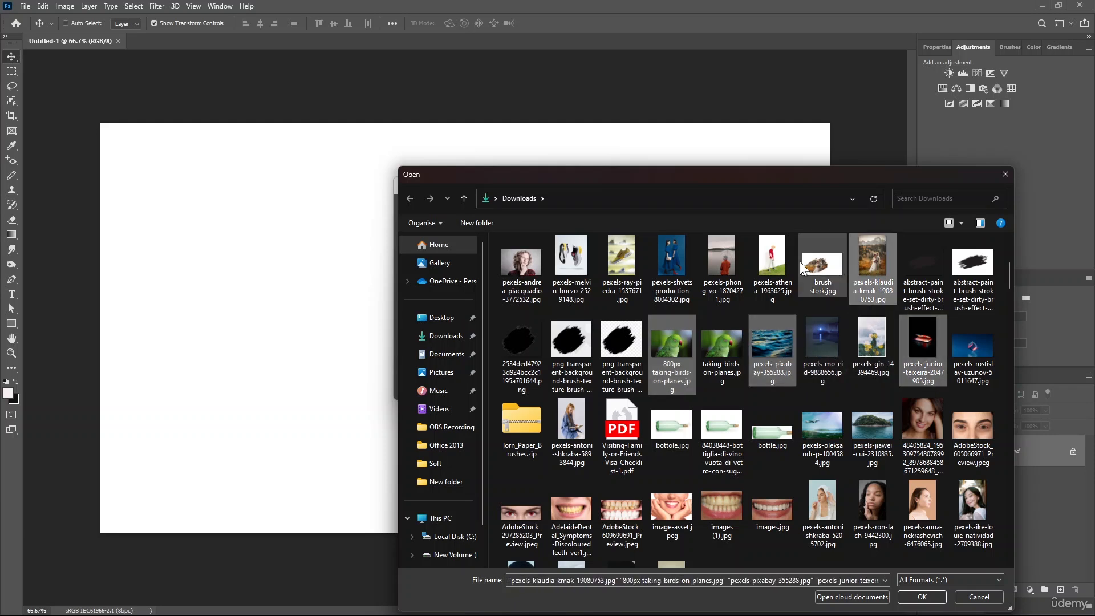
{"action": "left_click", "coordinate": [581, 252], "text": "ctrl"}
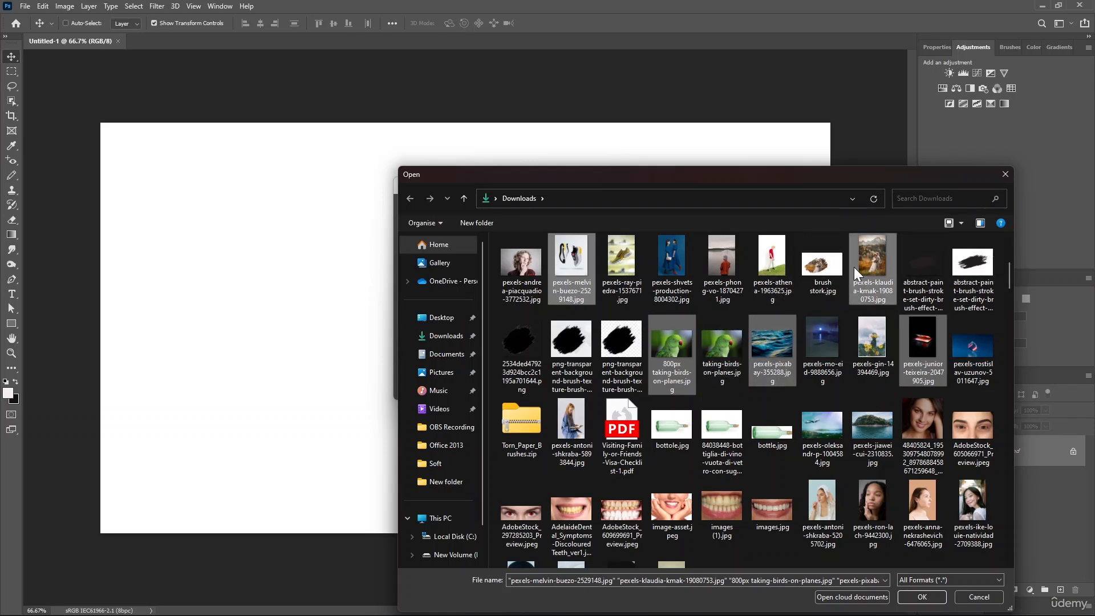
{"action": "left_click", "coordinate": [923, 595]}
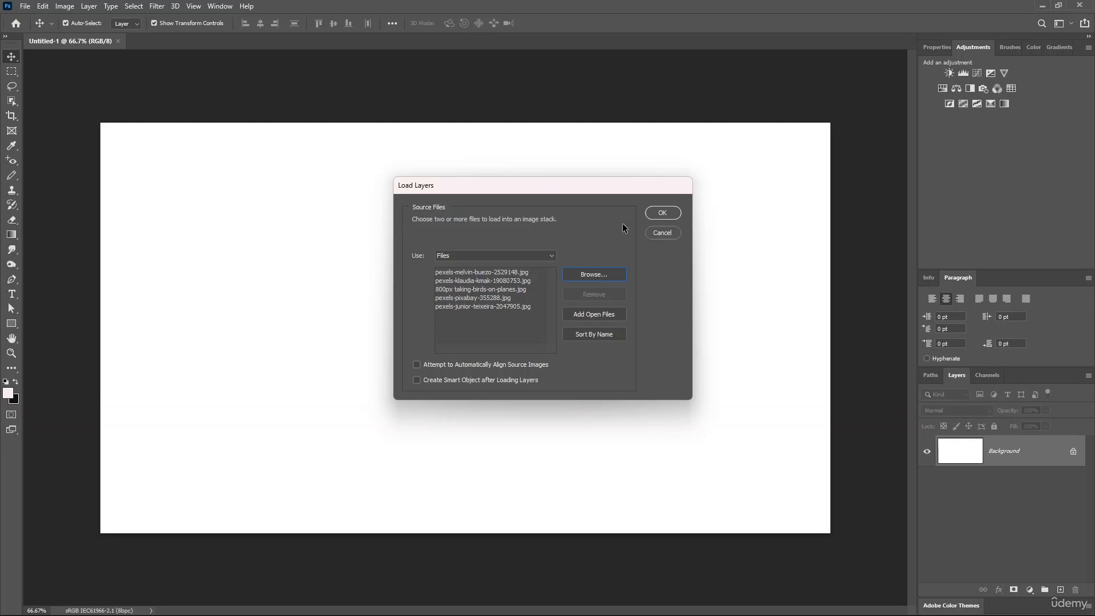
Load the five listed photos as separate layers into a new document, Untitled-2
{"action": "left_click", "coordinate": [662, 213]}
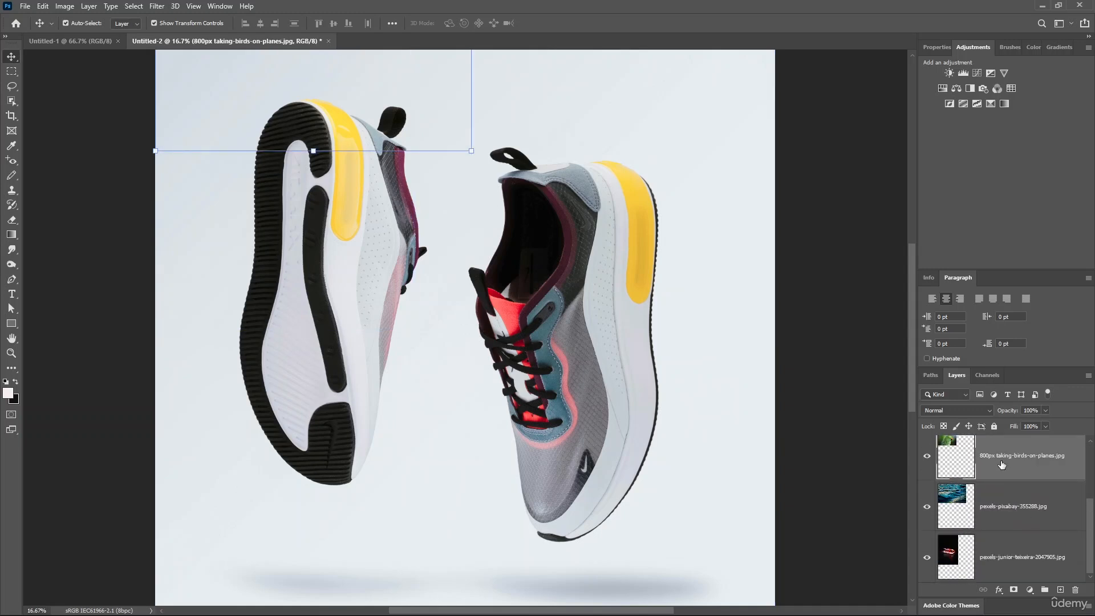
{"action": "left_click", "coordinate": [997, 518]}
{"action": "left_click", "coordinate": [998, 547]}
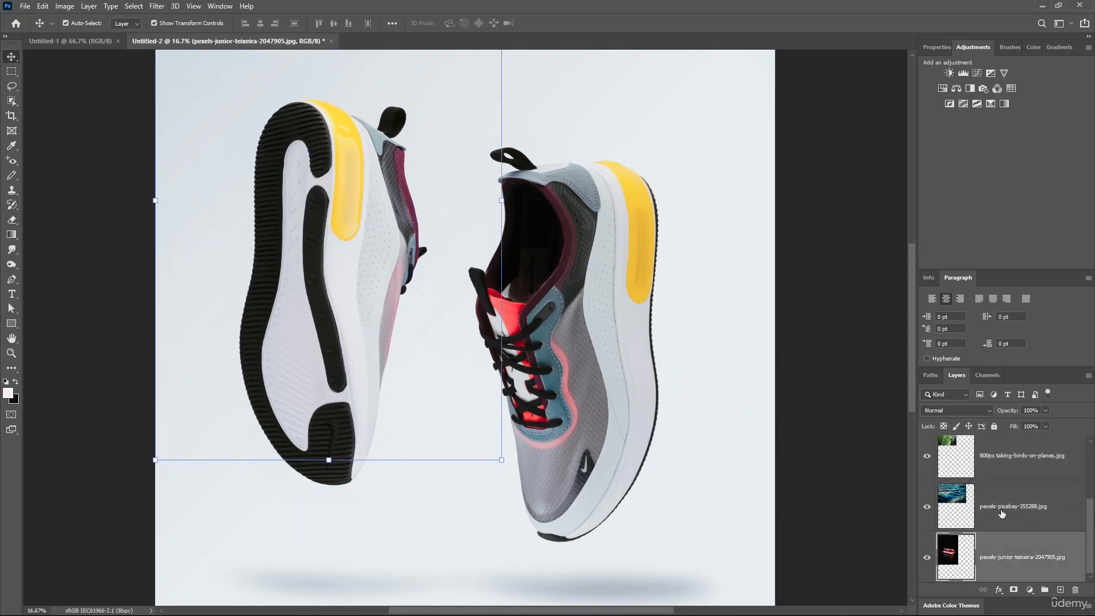
{"action": "scroll", "coordinate": [1004, 502], "scroll_direction": "up", "scroll_amount": 2}
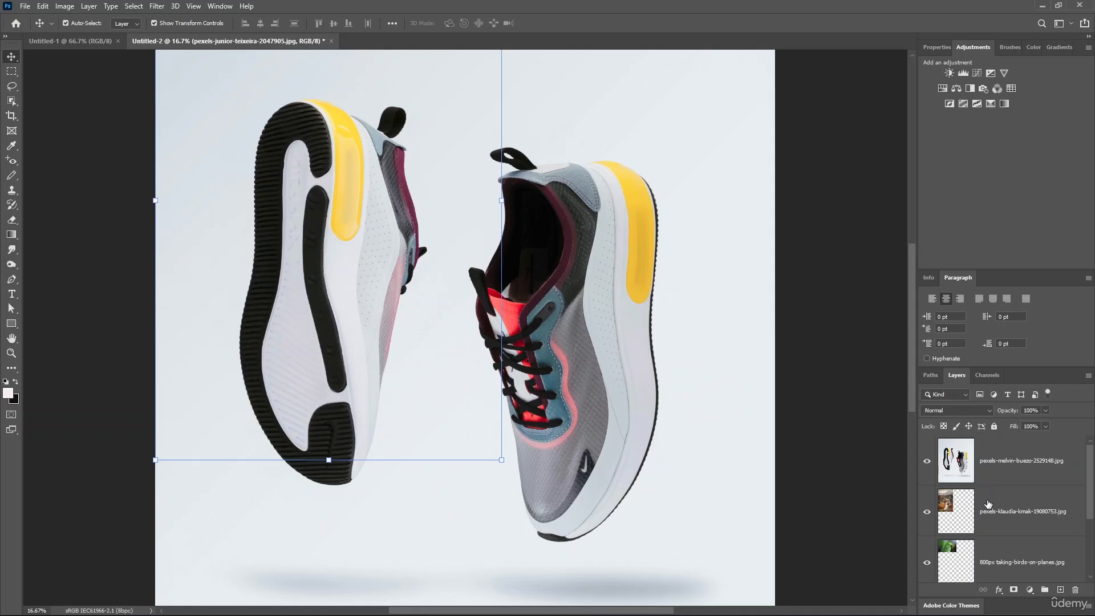
{"action": "left_click", "coordinate": [970, 509]}
{"action": "left_click", "coordinate": [970, 509]}
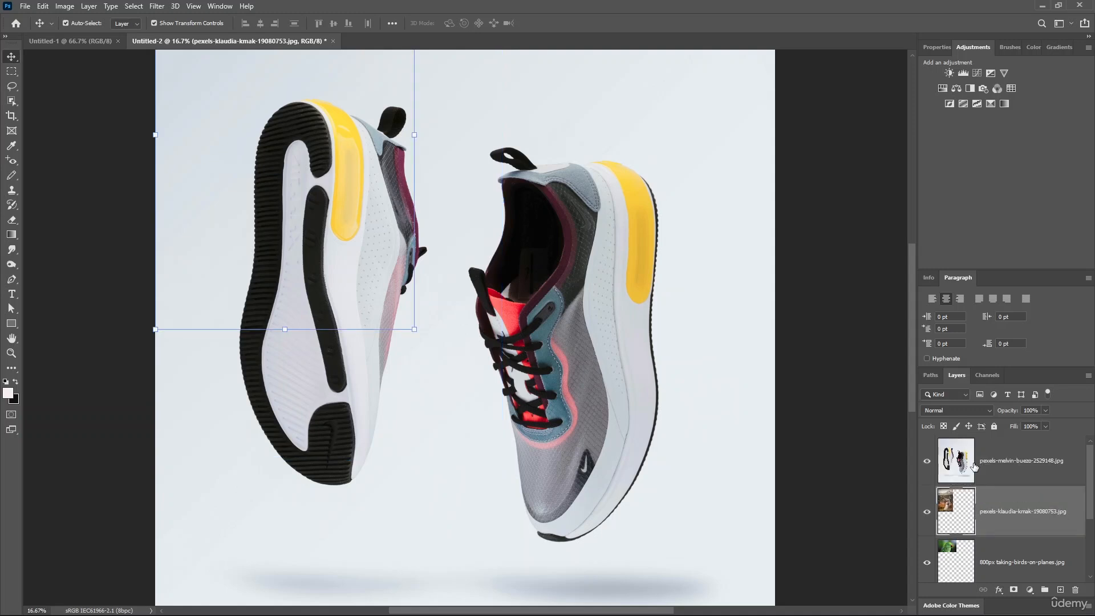
Reorder the layers so the wedding and parrot photos sit above the sneaker photo
{"action": "mouse_move", "coordinate": [974, 467]}
{"action": "left_mouse_down"}
{"action": "mouse_move", "coordinate": [989, 461]}
{"action": "mouse_move", "coordinate": [987, 437]}
{"action": "mouse_move", "coordinate": [986, 459]}
{"action": "left_mouse_up"}
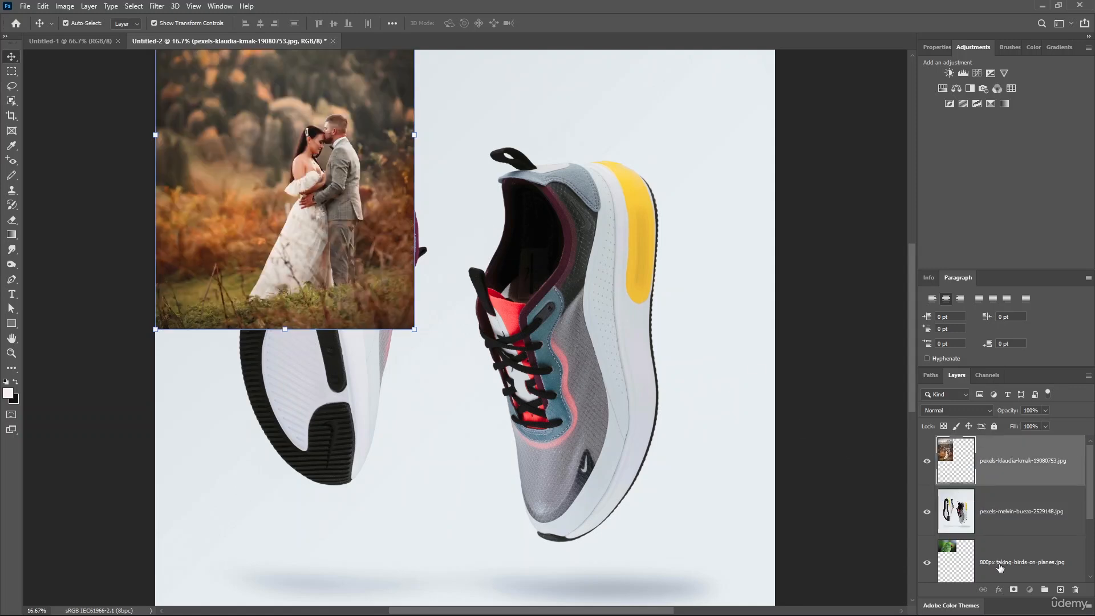
{"action": "left_click_drag", "start_coordinate": [1000, 567], "coordinate": [1002, 515]}
{"action": "left_click_drag", "start_coordinate": [986, 552], "coordinate": [984, 506]}
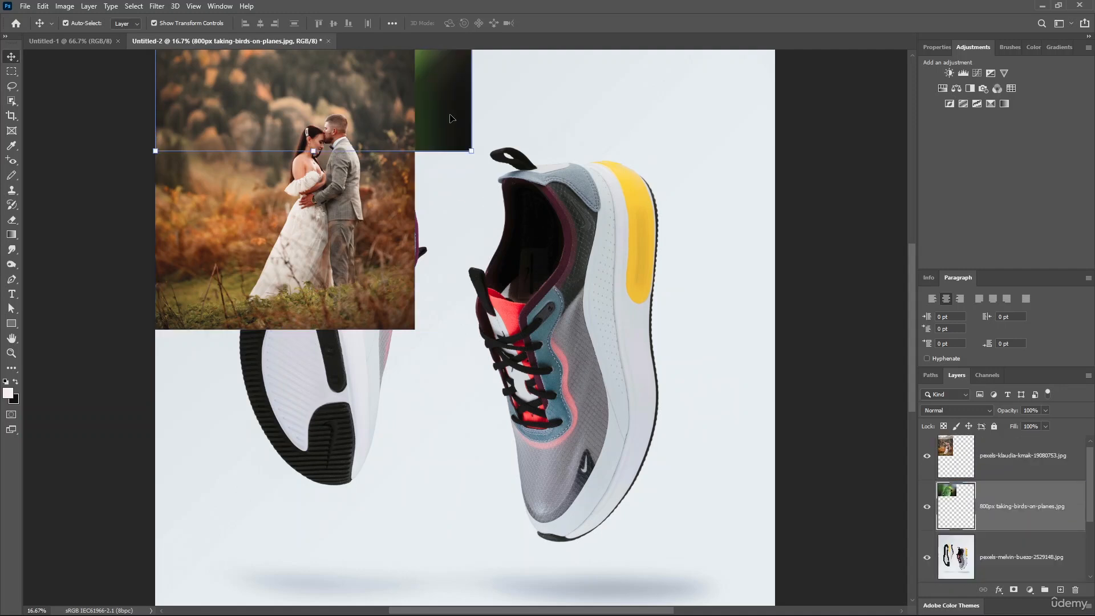
Move the parrot image to the top centre-right of the canvas
{"action": "left_click_drag", "start_coordinate": [451, 119], "coordinate": [725, 184]}
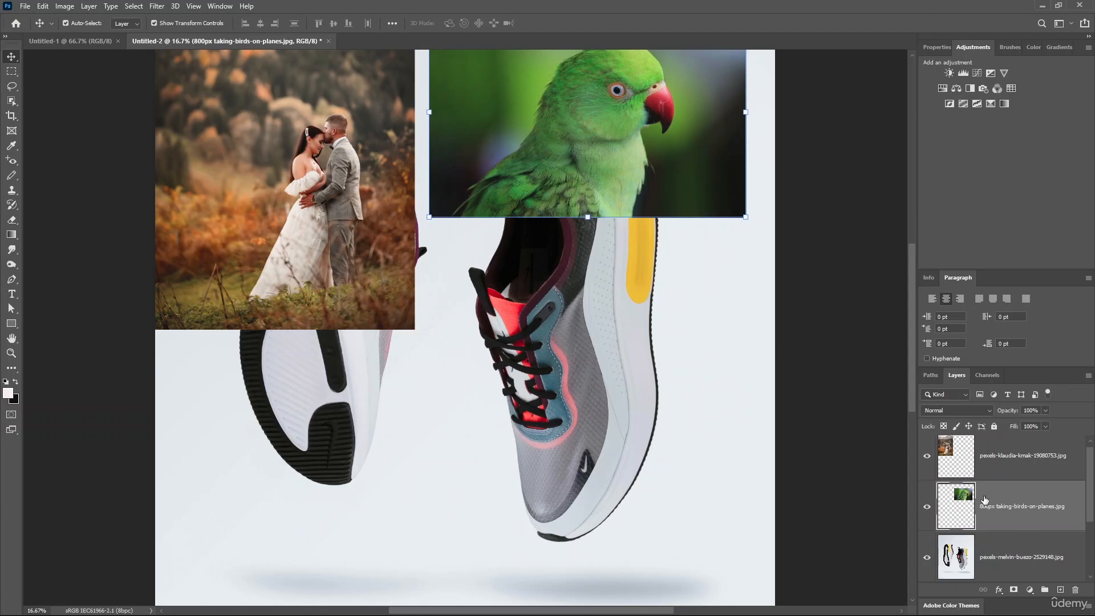
{"action": "scroll", "coordinate": [985, 501], "scroll_direction": "down", "scroll_amount": 2}
{"action": "scroll", "coordinate": [985, 499], "scroll_direction": "up", "scroll_amount": 3}
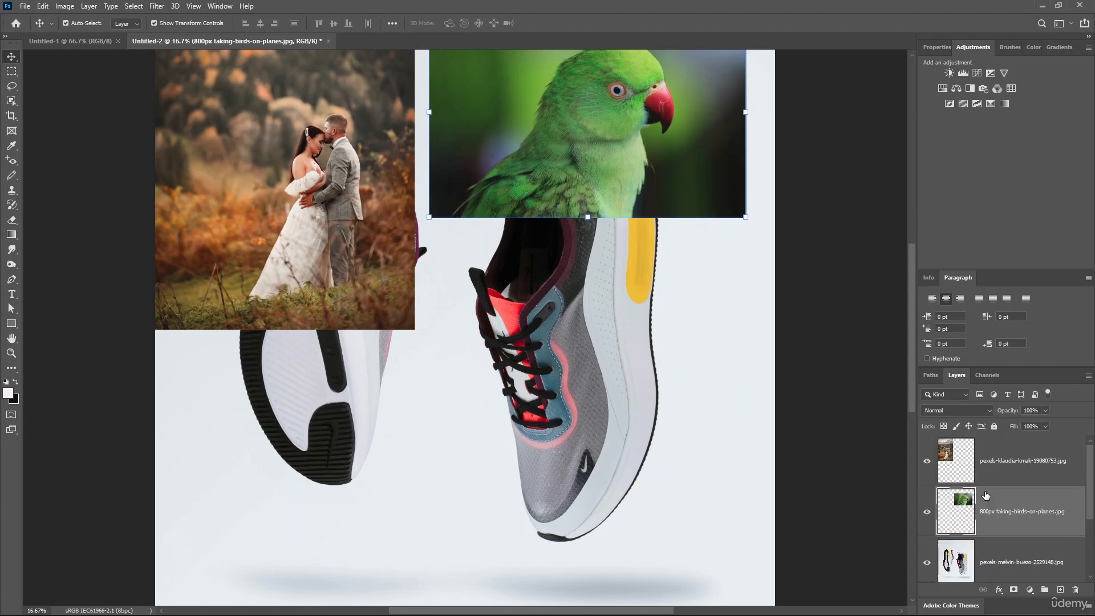
Select the wedding photo layer and toggle its visibility off and back on
{"action": "left_click", "coordinate": [964, 466]}
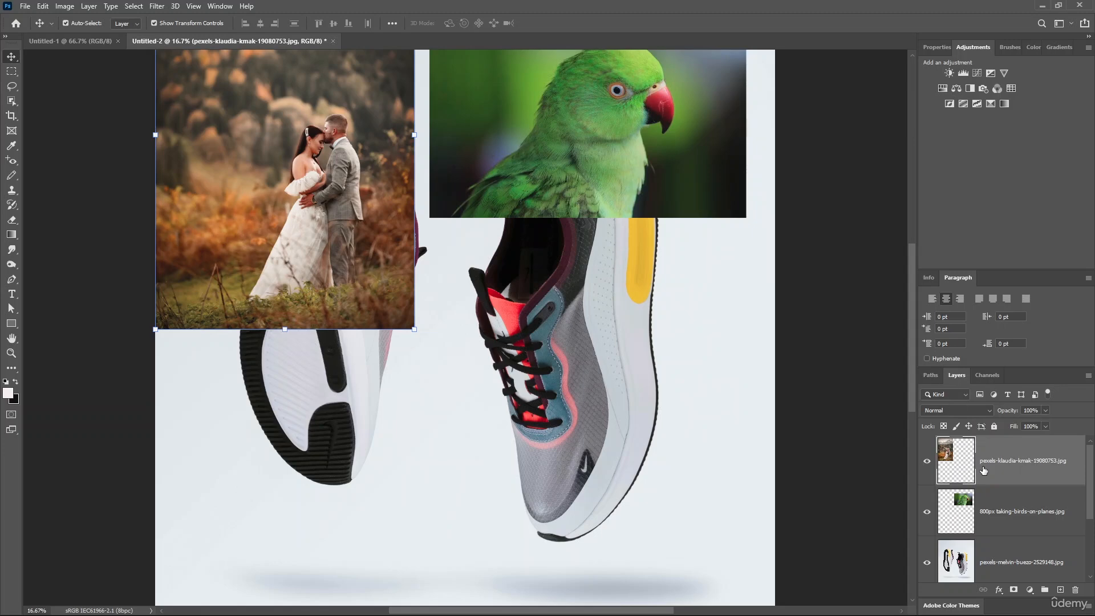
{"action": "left_click", "coordinate": [1003, 521]}
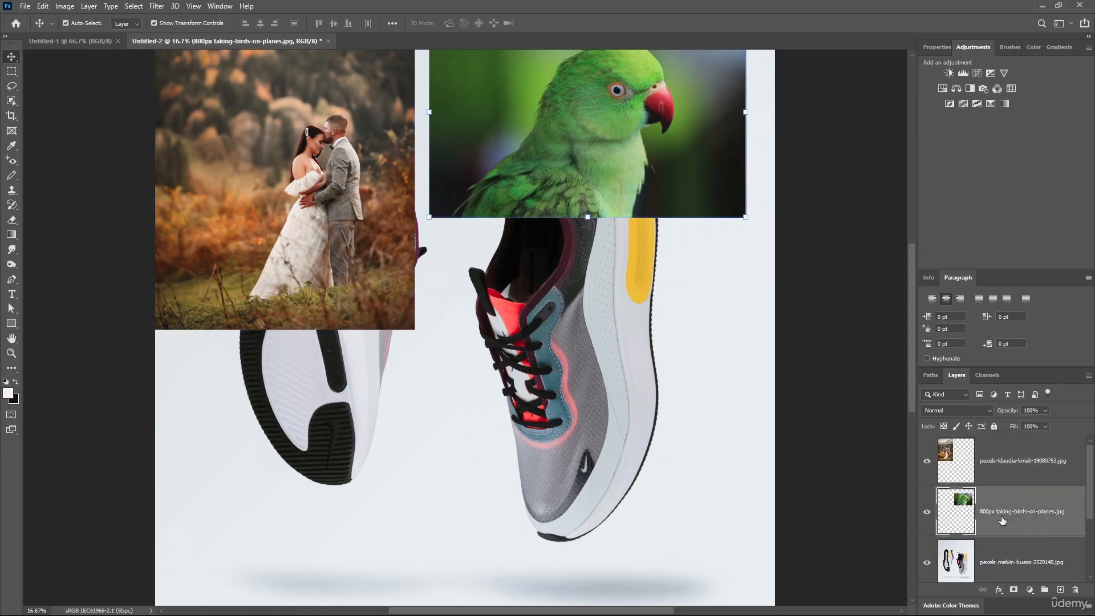
{"action": "left_click", "coordinate": [1004, 473]}
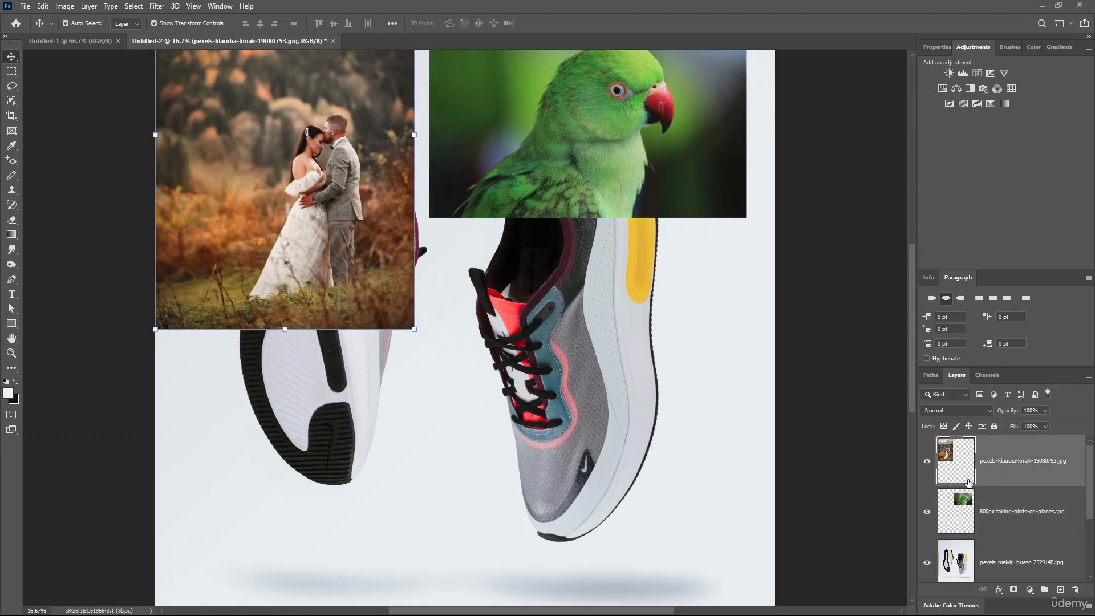
{"action": "left_click", "coordinate": [927, 466]}
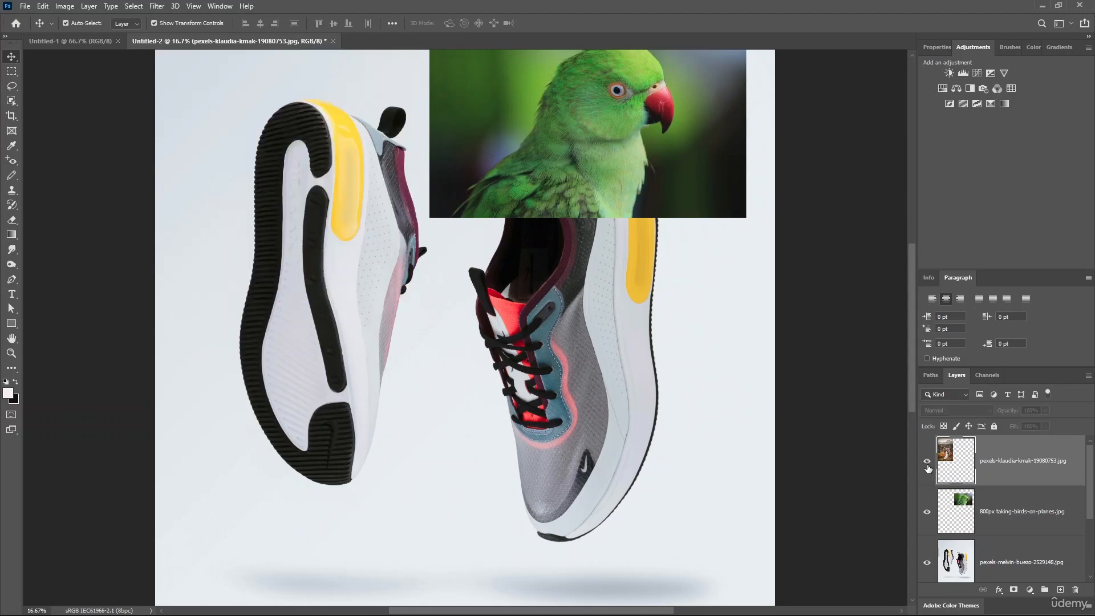
{"action": "left_click", "coordinate": [928, 467]}
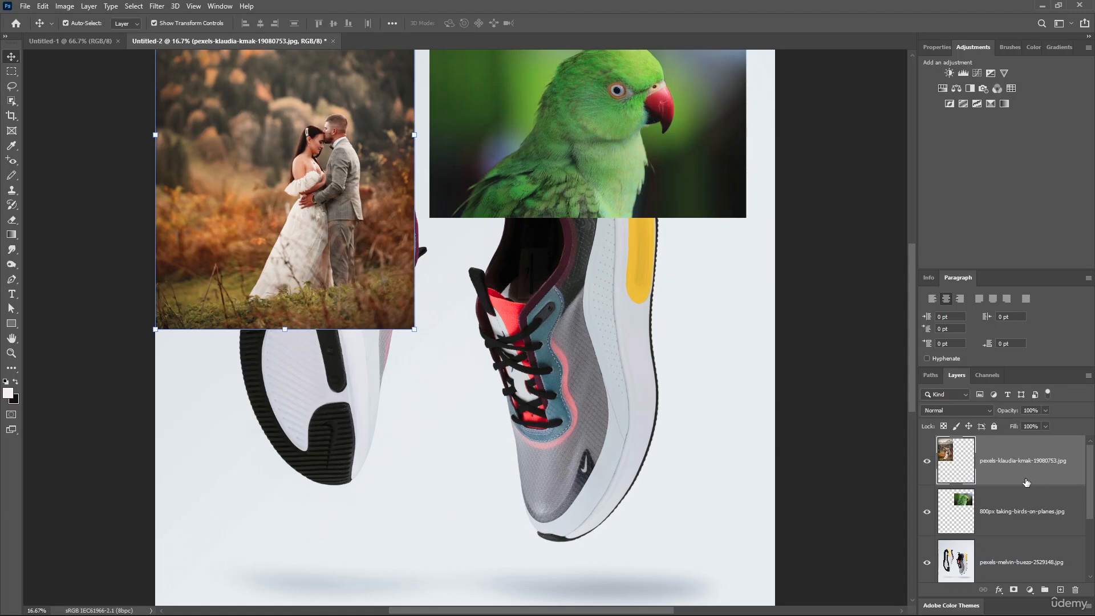
Select the wedding, parrot and pixabay photo layers together
{"action": "left_click", "coordinate": [1019, 504], "text": "ctrl"}
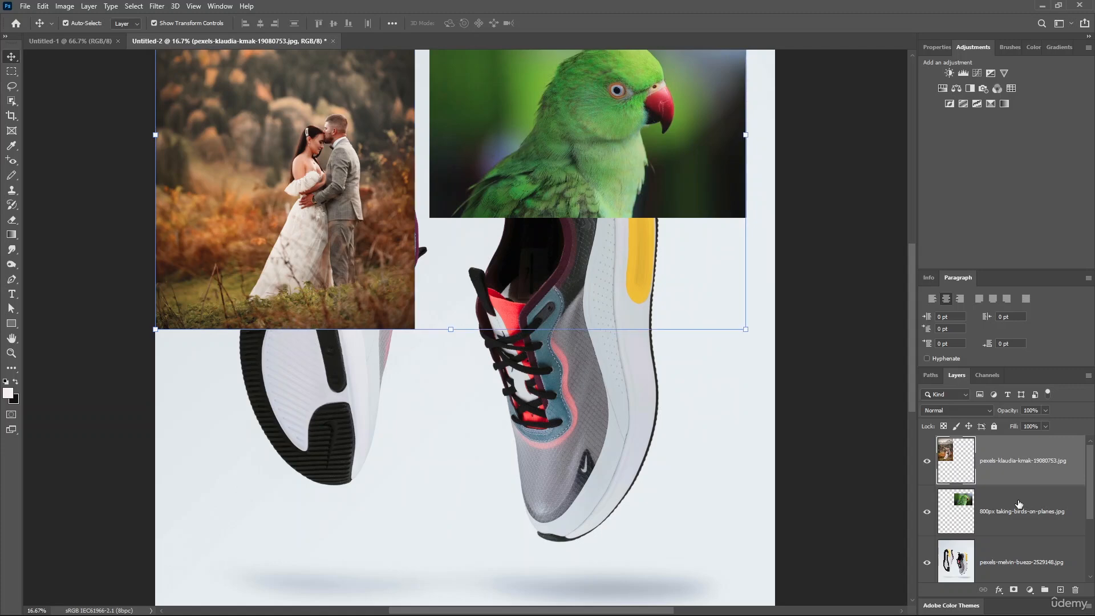
{"action": "left_click", "coordinate": [1014, 553], "text": "ctrl"}
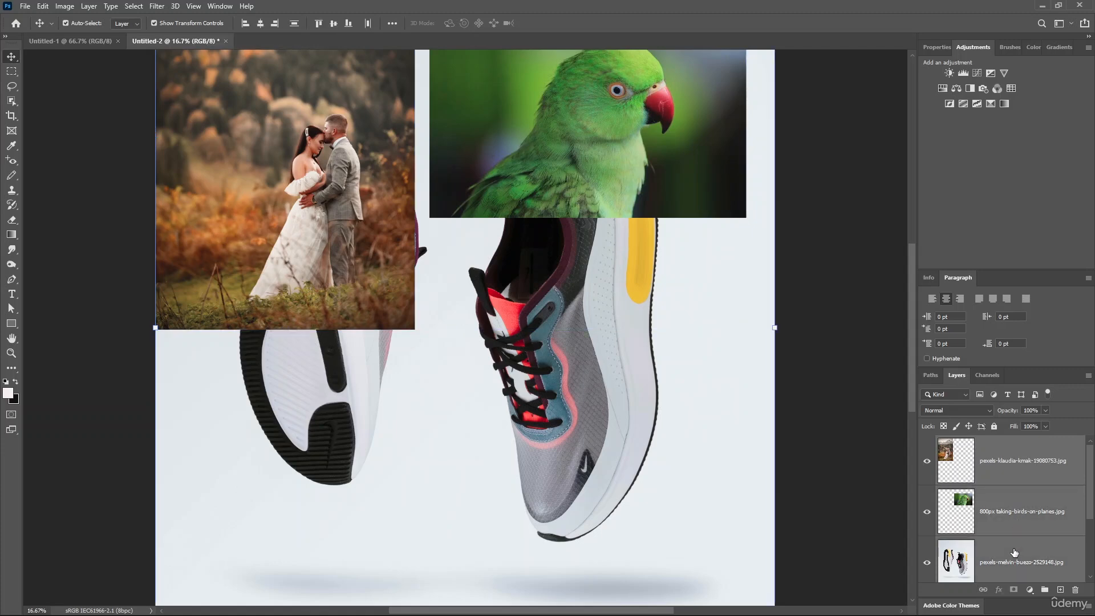
{"action": "left_click_drag", "start_coordinate": [1091, 473], "coordinate": [1093, 520]}
{"action": "left_click", "coordinate": [1022, 476], "text": "ctrl"}
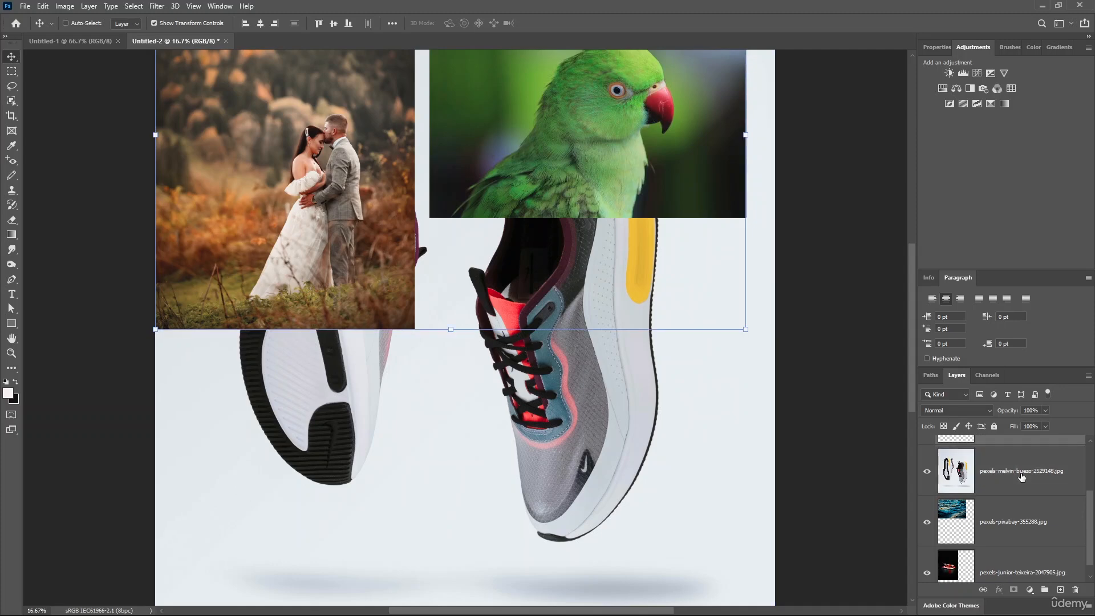
{"action": "left_click", "coordinate": [1009, 520], "text": "ctrl"}
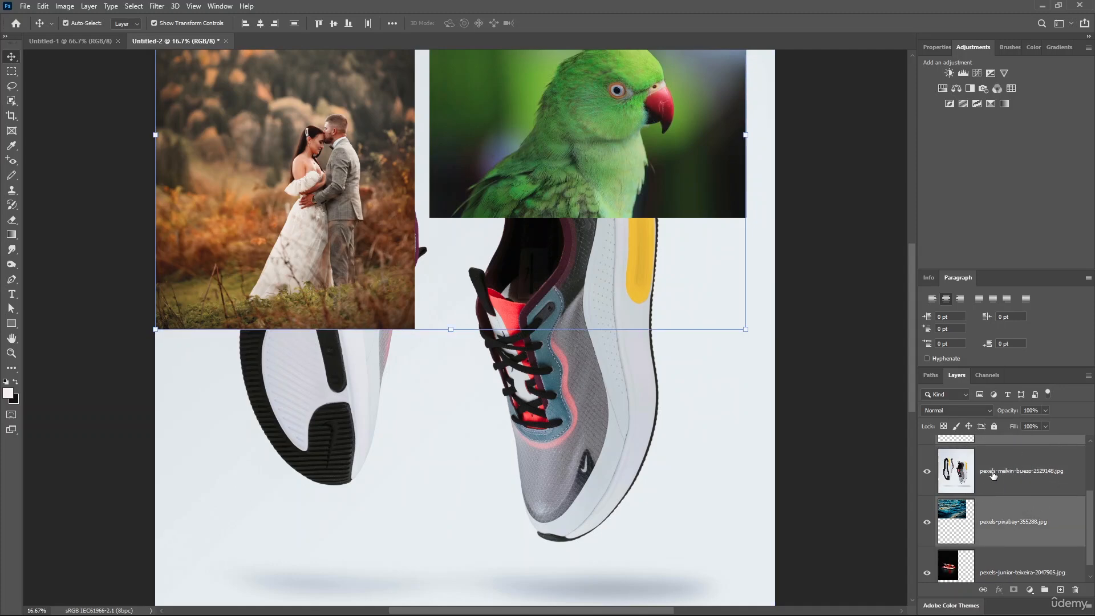
{"action": "scroll", "coordinate": [1025, 472], "scroll_direction": "up", "scroll_amount": 2}
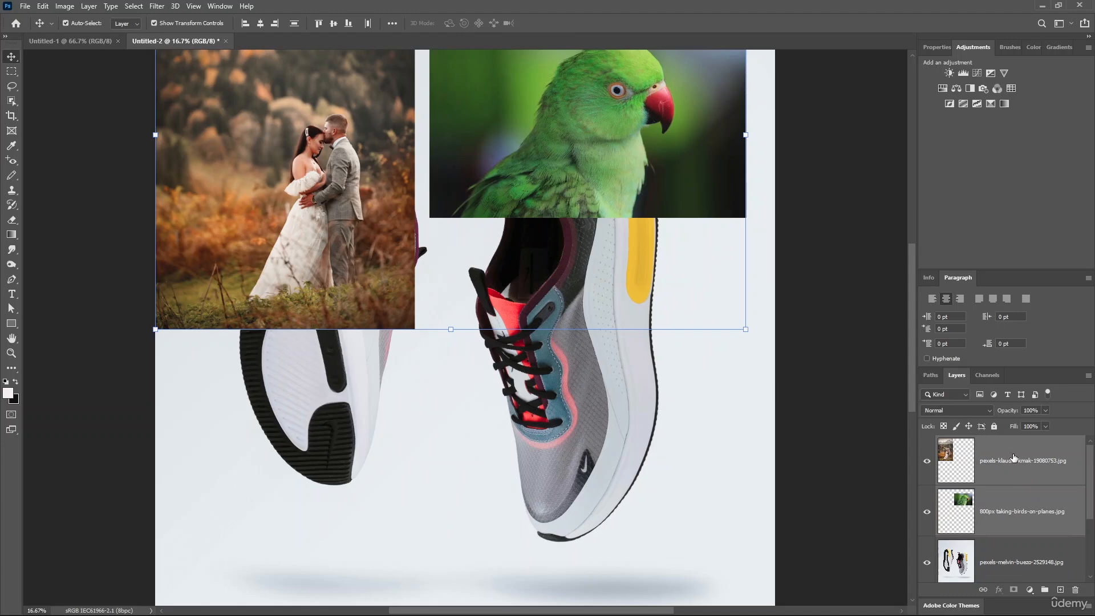
{"action": "scroll", "coordinate": [1015, 501], "scroll_direction": "down", "scroll_amount": 2}
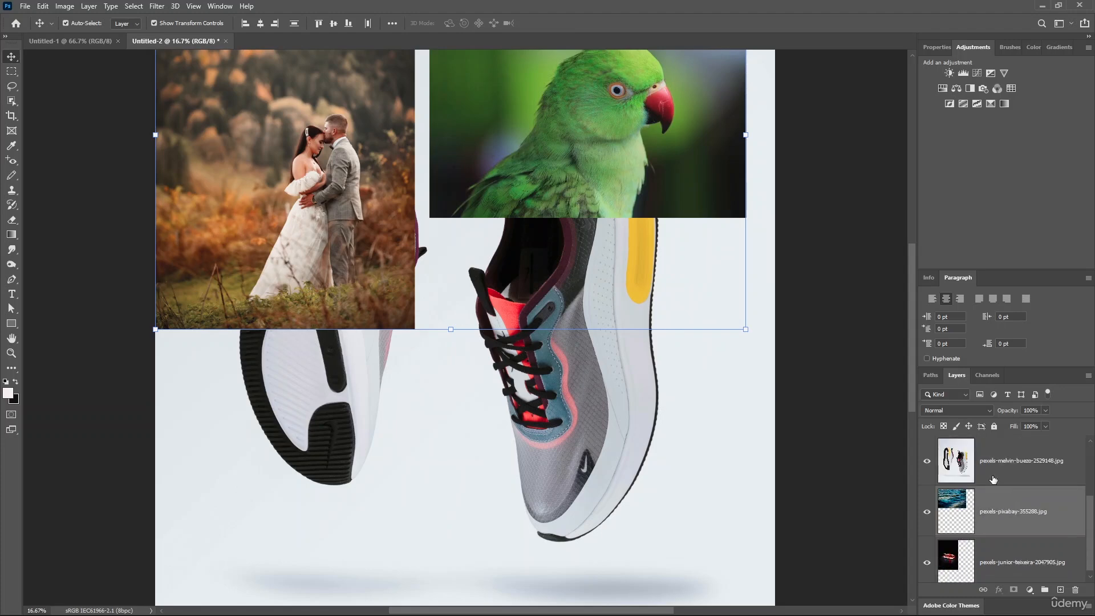
{"action": "left_click", "coordinate": [96, 2]}
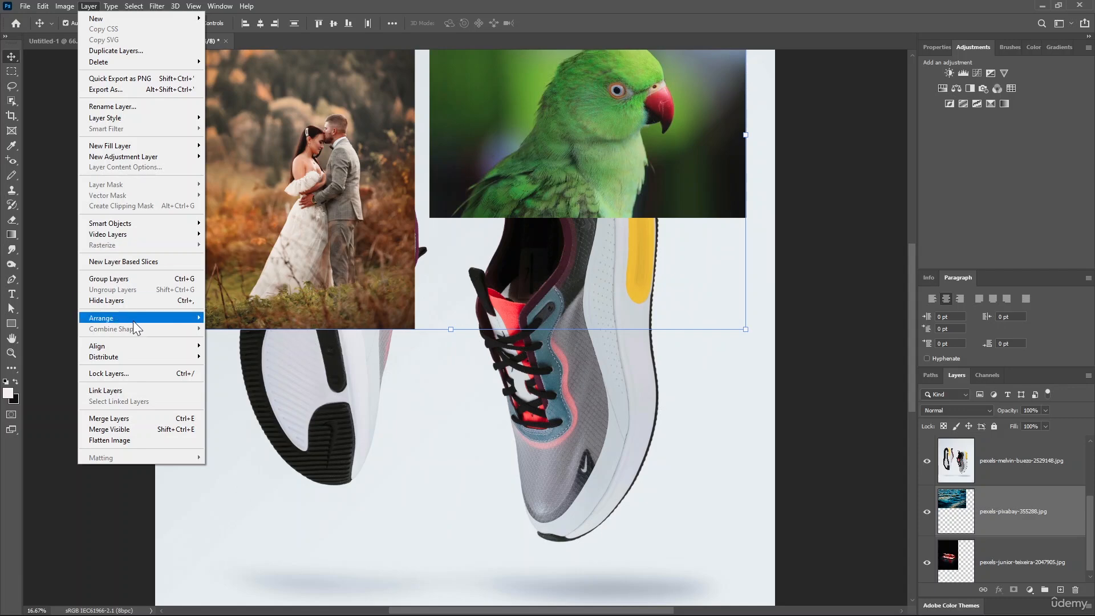
Align the selected photos by horizontal centers and shift them lower on the canvas
{"action": "mouse_move", "coordinate": [142, 350]}
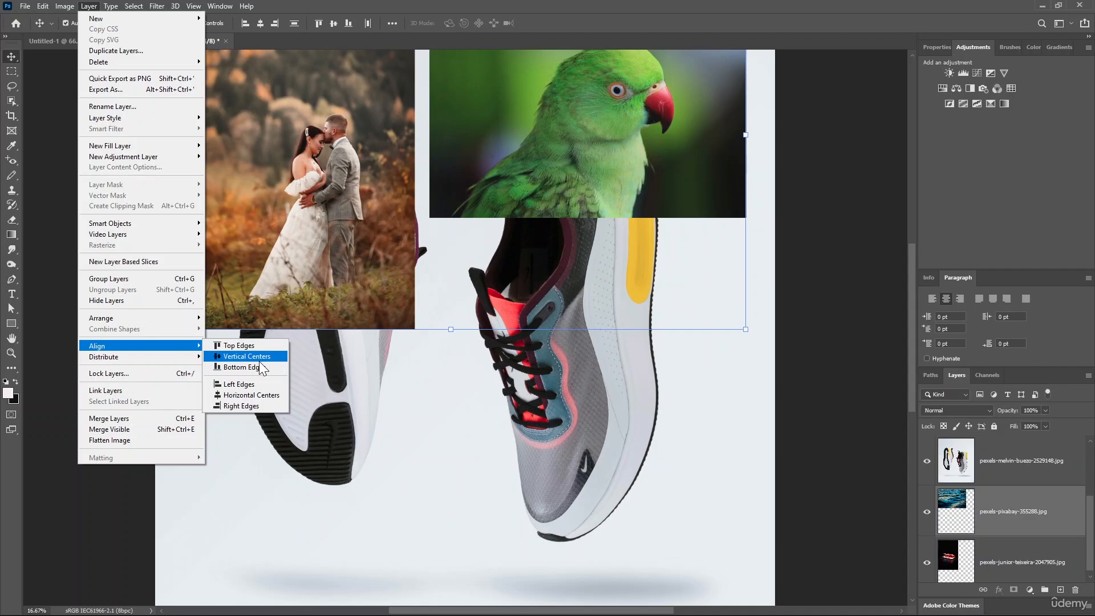
{"action": "left_click", "coordinate": [259, 397]}
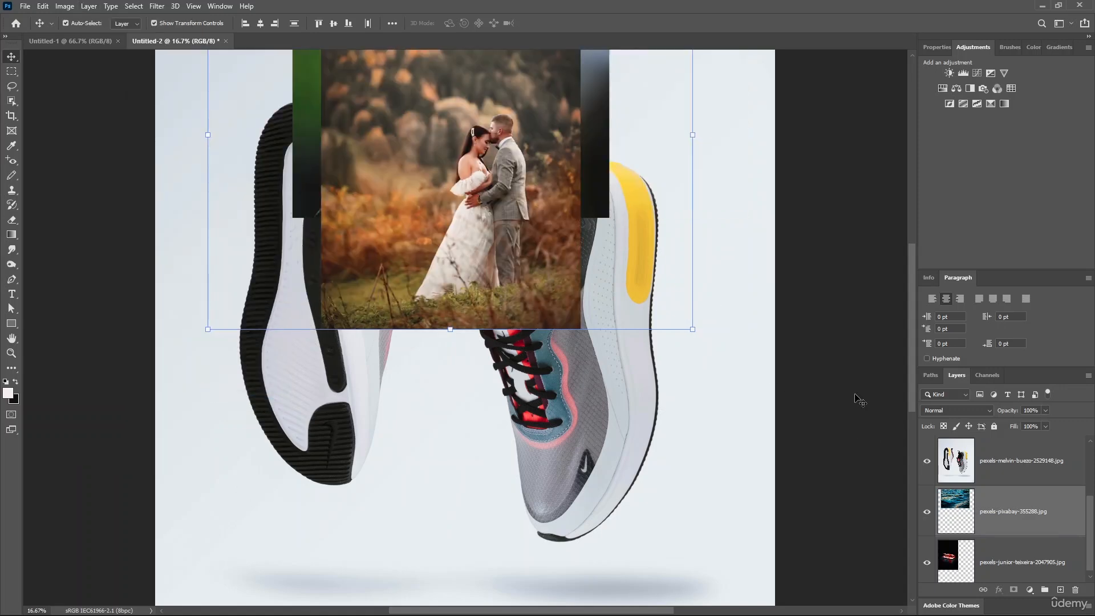
{"action": "left_click_drag", "start_coordinate": [502, 189], "coordinate": [500, 370]}
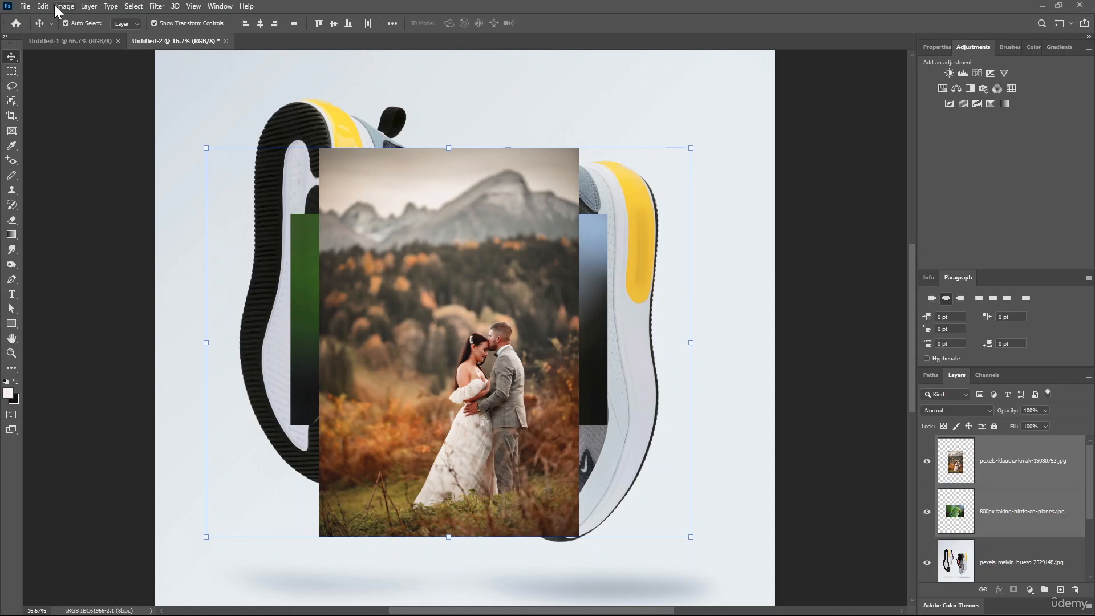
Distribute the selected photo layers evenly by their left edges
{"action": "left_click", "coordinate": [90, 6]}
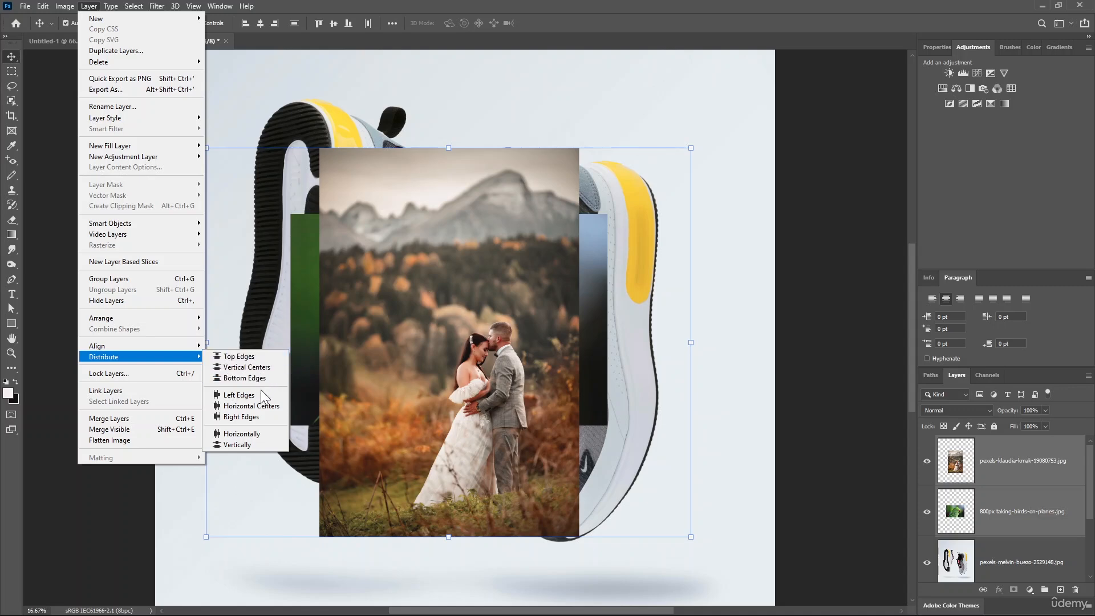
{"action": "left_click", "coordinate": [262, 398]}
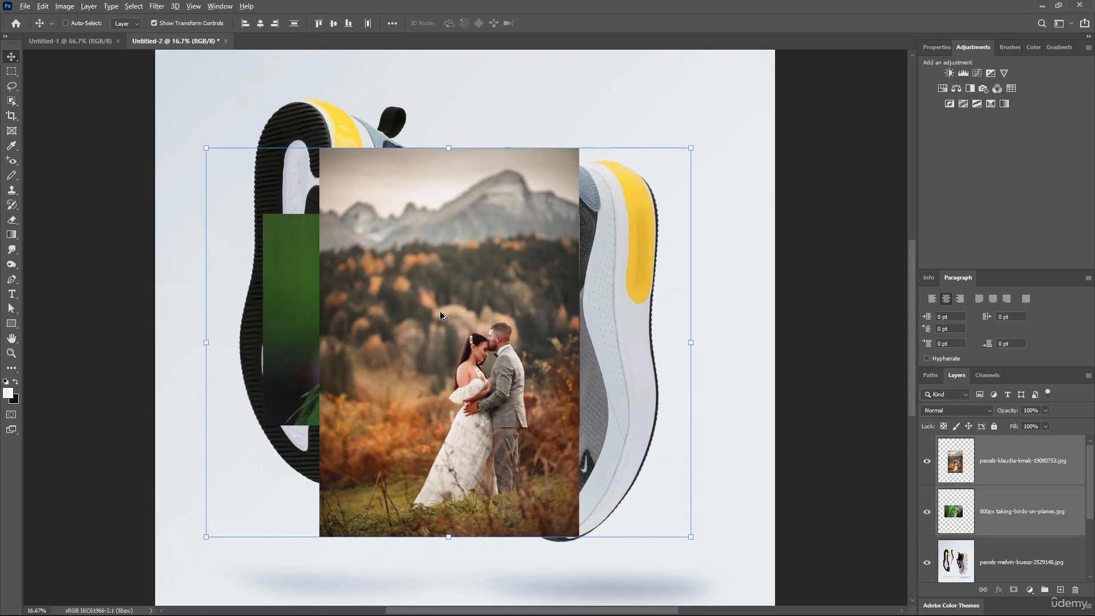
{"action": "scroll", "coordinate": [442, 317], "scroll_direction": "down", "scroll_amount": 2}
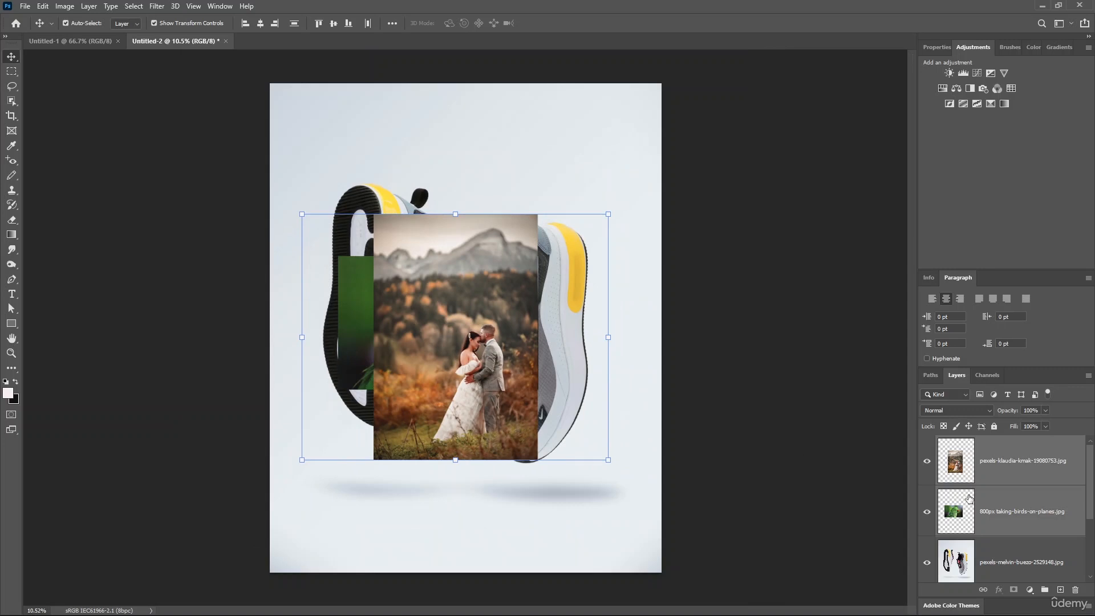
Hide the sneaker photo layer
{"action": "scroll", "coordinate": [970, 498], "scroll_direction": "down", "scroll_amount": 2}
{"action": "scroll", "coordinate": [970, 498], "scroll_direction": "up", "scroll_amount": 2}
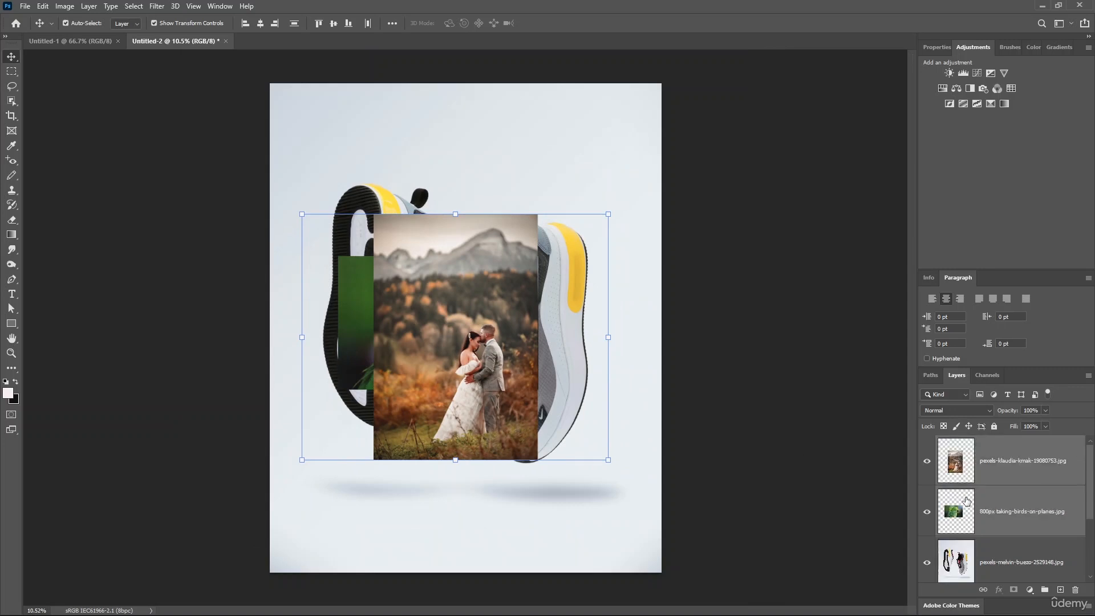
{"action": "left_click", "coordinate": [927, 562]}
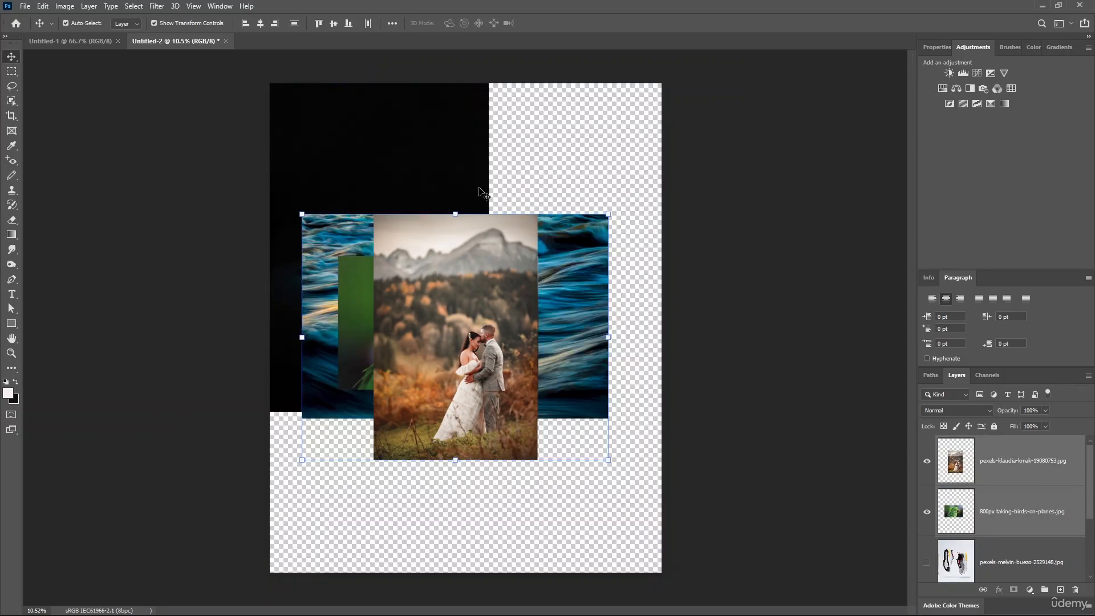
Move the black photo so it sits centred behind the wedding photo
{"action": "scroll", "coordinate": [1037, 552], "scroll_direction": "down", "scroll_amount": 1}
{"action": "scroll", "coordinate": [1037, 551], "scroll_direction": "down", "scroll_amount": 1}
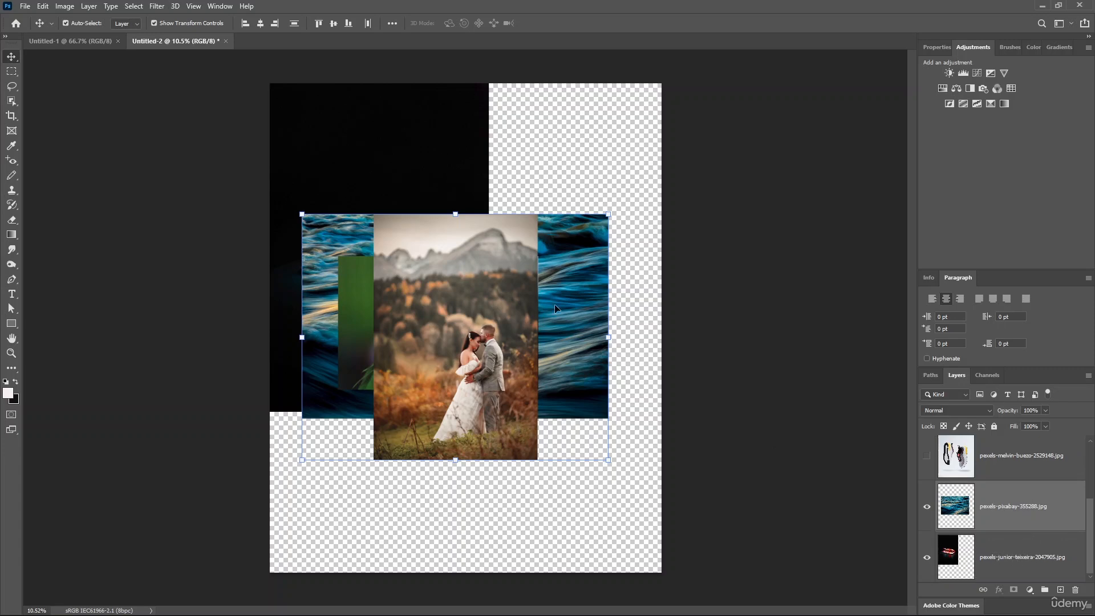
{"action": "left_click_drag", "start_coordinate": [420, 157], "coordinate": [513, 192]}
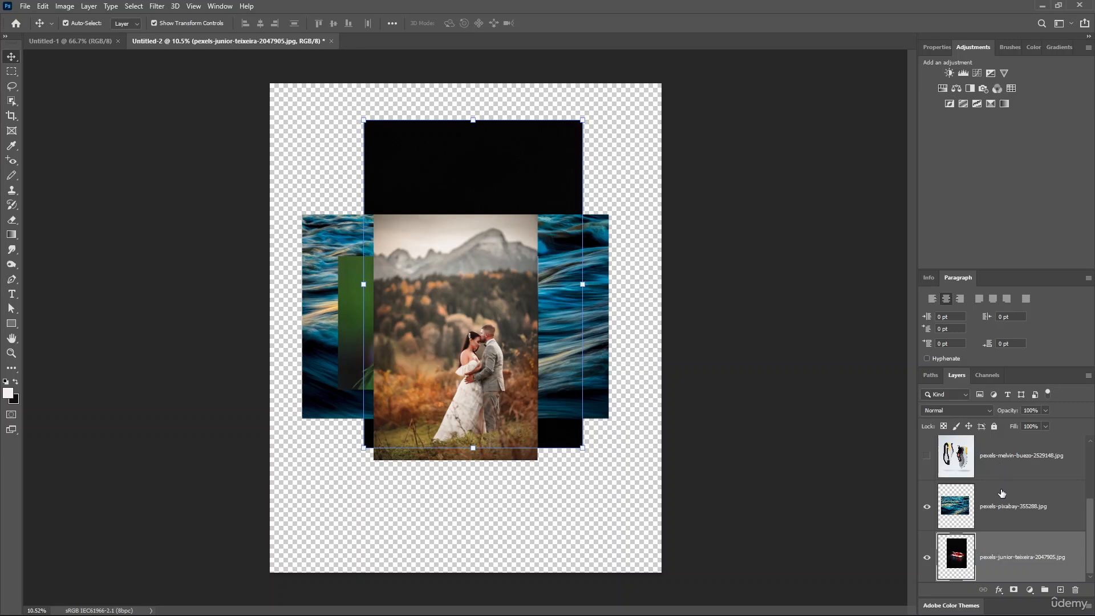
Add a white layer mask to the ocean-wave layer, inverting it and back
{"action": "left_click", "coordinate": [1021, 508]}
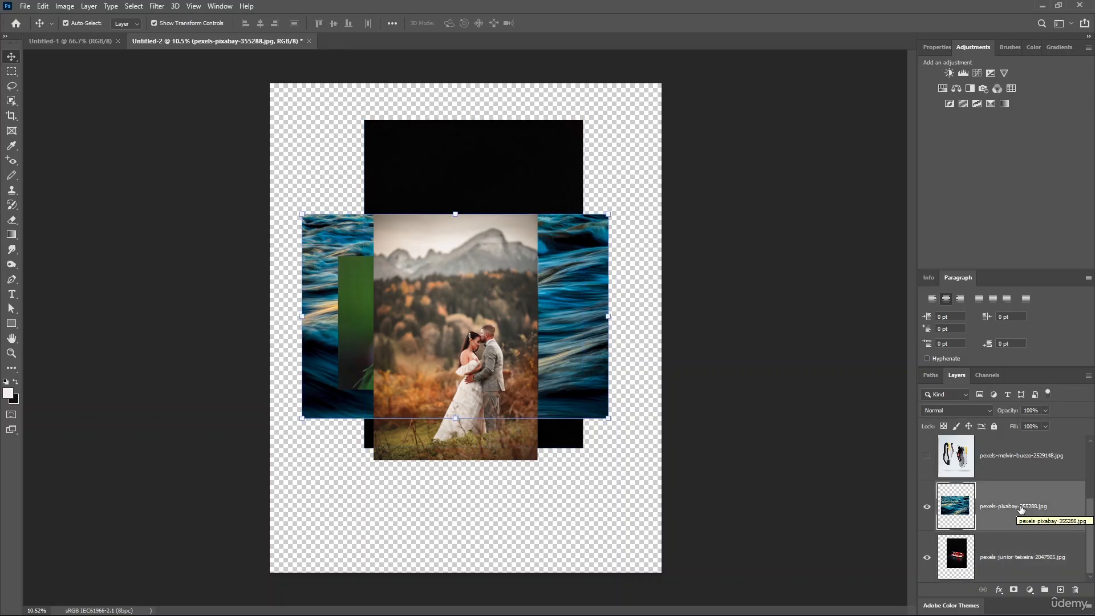
{"action": "left_click", "coordinate": [1015, 590]}
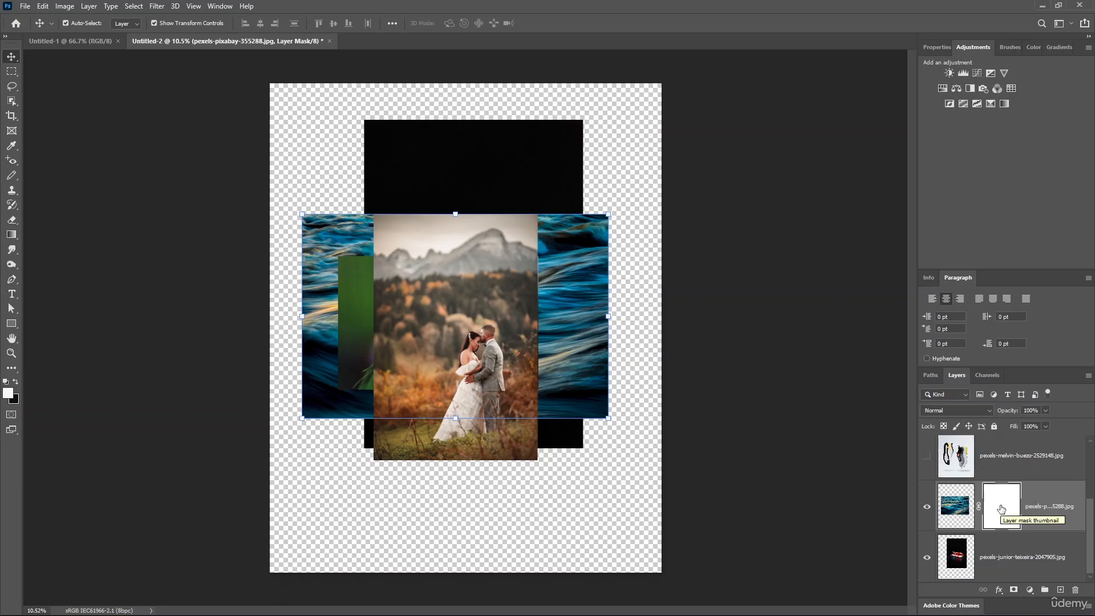
{"action": "key", "text": "ctrl"}
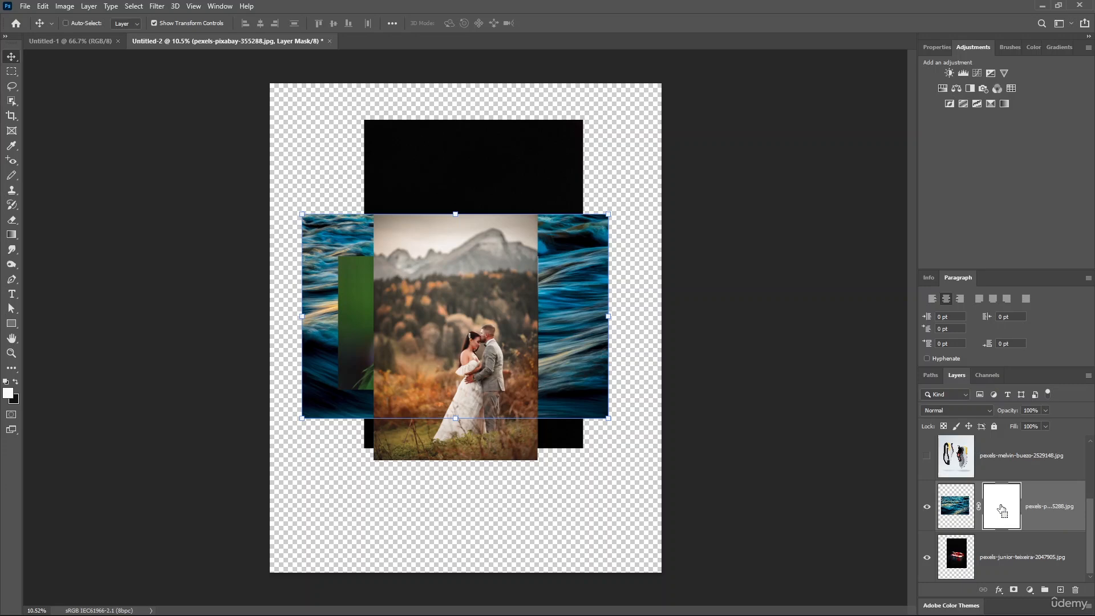
{"action": "key", "text": "ctrl+i"}
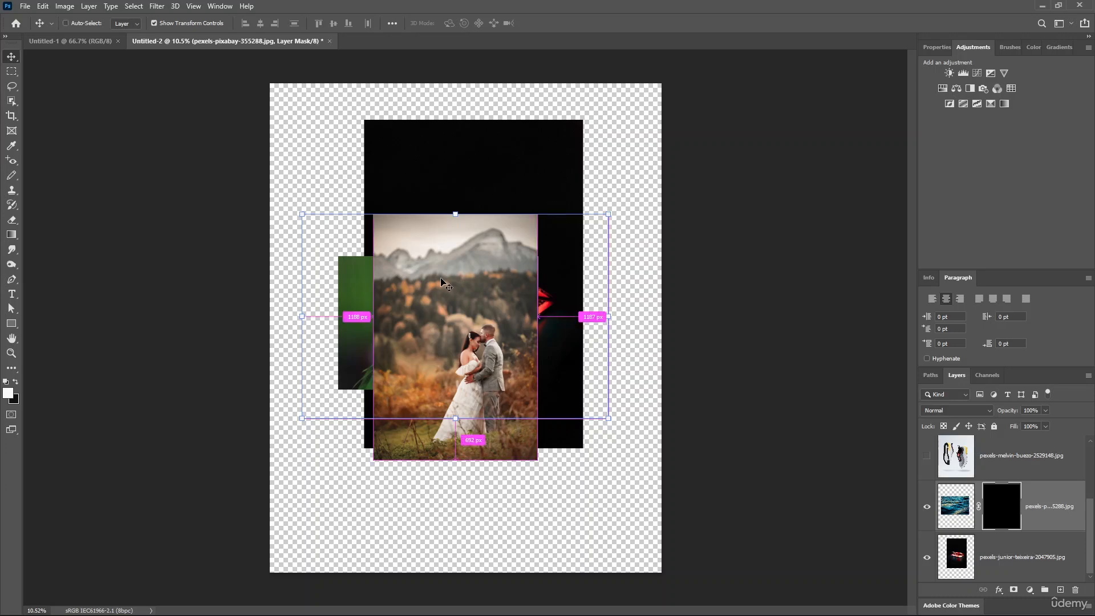
{"action": "key", "text": "ctrl+i"}
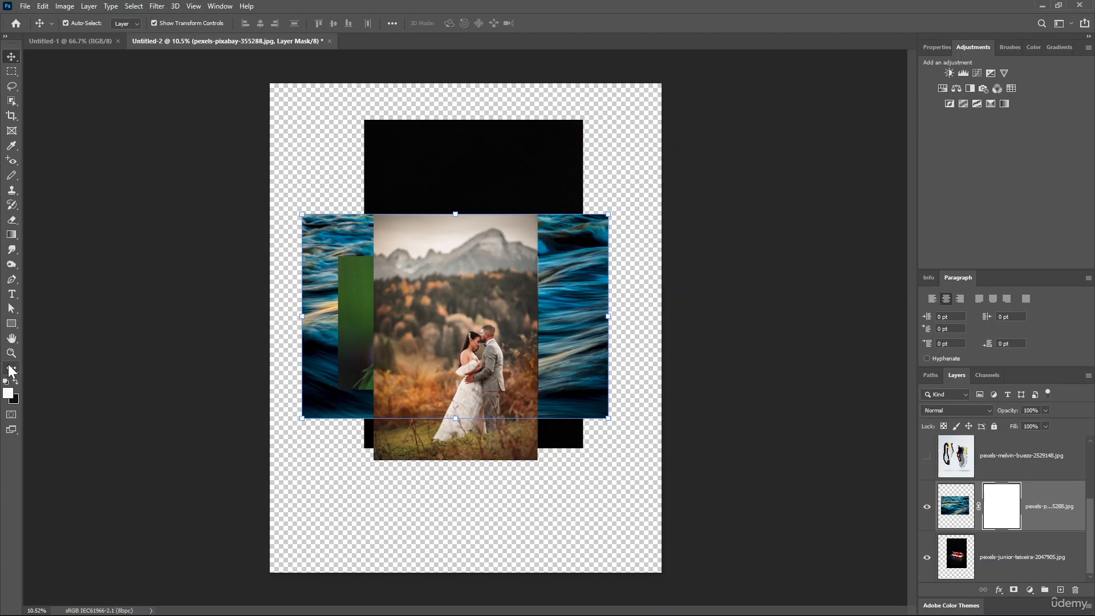
Paint a white vertical stroke and a loop onto the wedding photo layer
{"action": "key", "text": "b"}
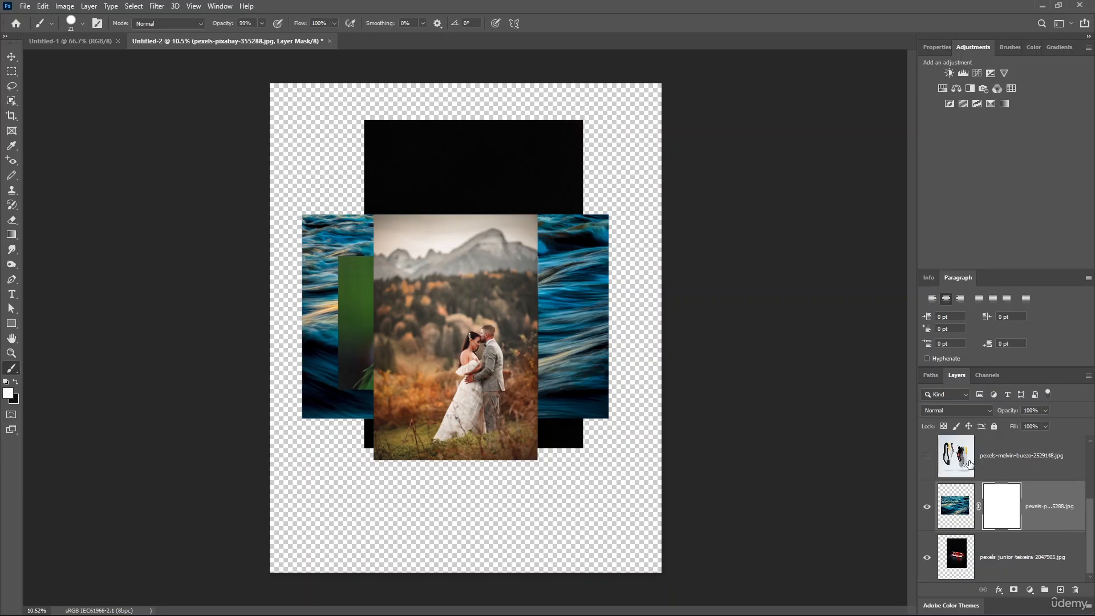
{"action": "left_click_drag", "start_coordinate": [1091, 519], "coordinate": [1092, 465]}
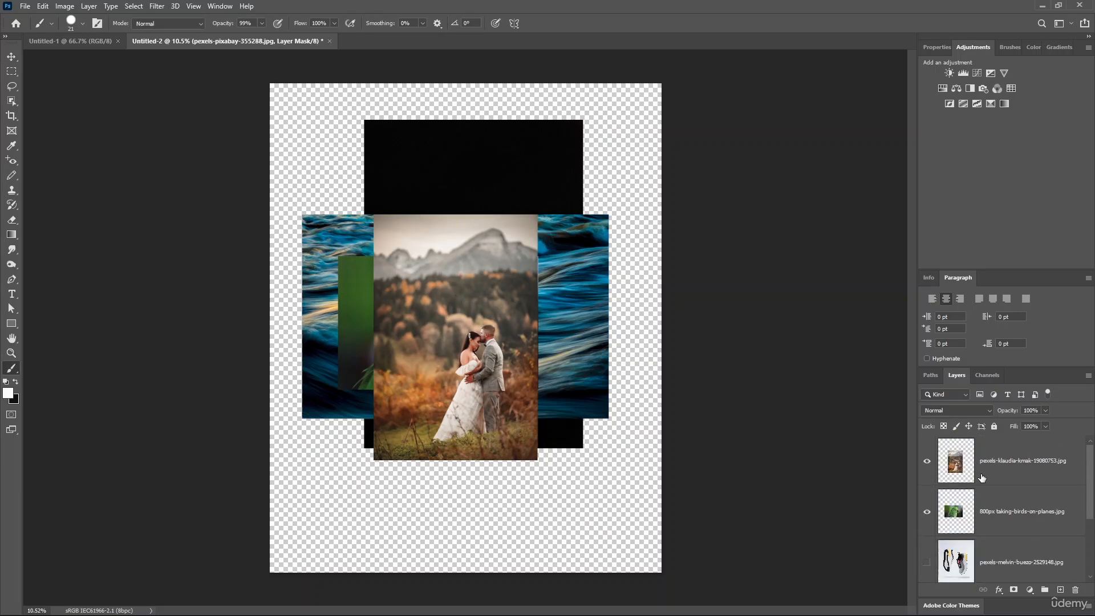
{"action": "left_click", "coordinate": [1027, 459]}
{"action": "left_click_drag", "start_coordinate": [456, 311], "coordinate": [451, 398]}
{"action": "mouse_move", "coordinate": [402, 282]}
{"action": "left_mouse_down"}
{"action": "mouse_move", "coordinate": [445, 335]}
{"action": "mouse_move", "coordinate": [466, 287]}
{"action": "mouse_move", "coordinate": [408, 303]}
{"action": "mouse_move", "coordinate": [474, 285]}
{"action": "left_mouse_up"}
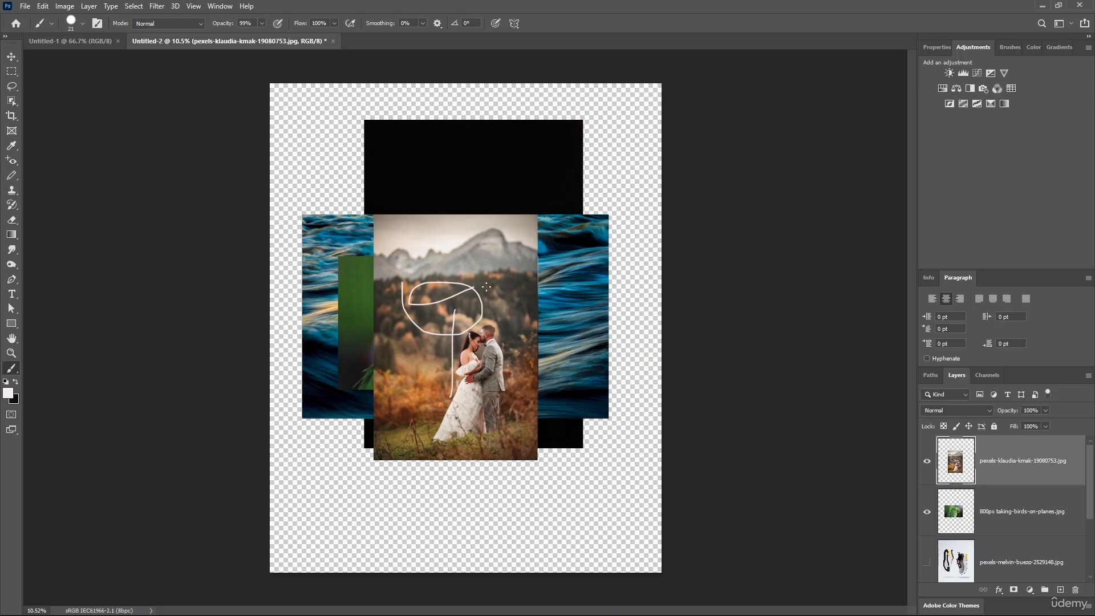
{"action": "left_click", "coordinate": [1028, 516]}
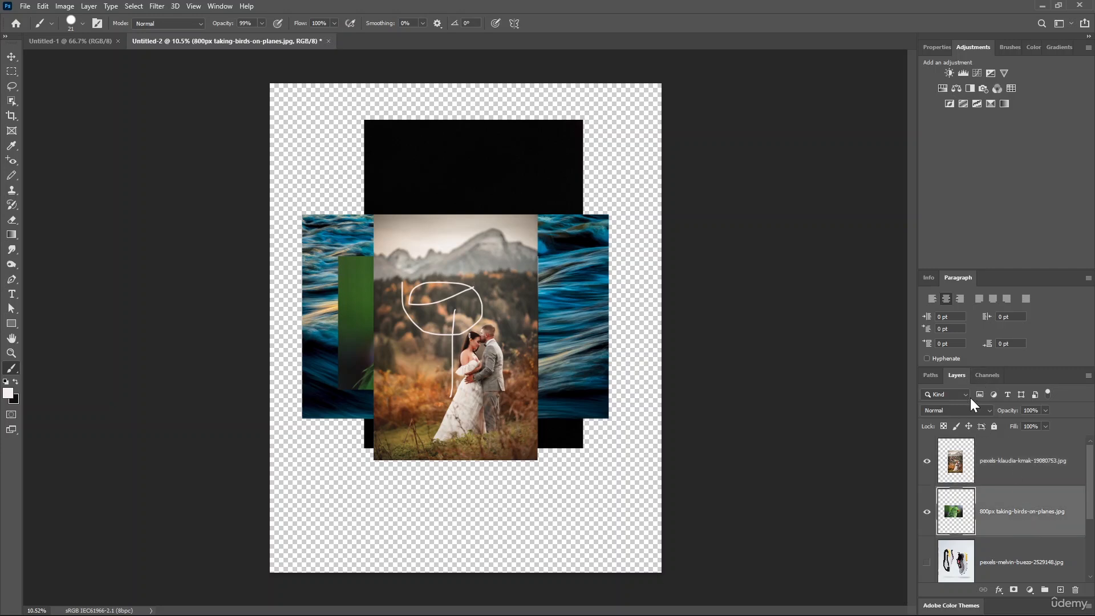
{"action": "right_click", "coordinate": [1010, 503]}
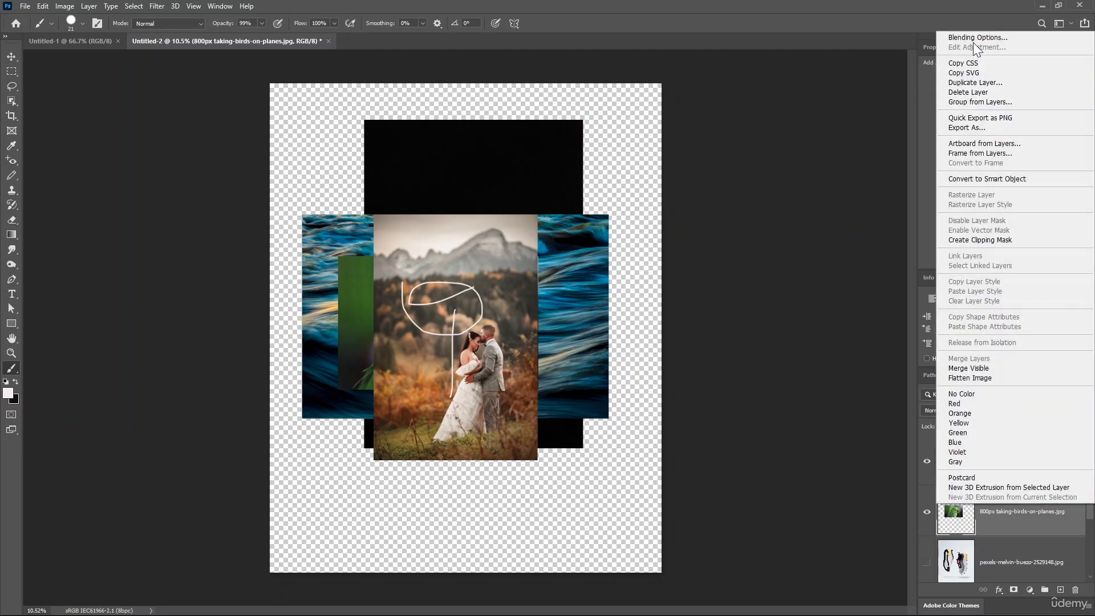
{"action": "left_click", "coordinate": [974, 38]}
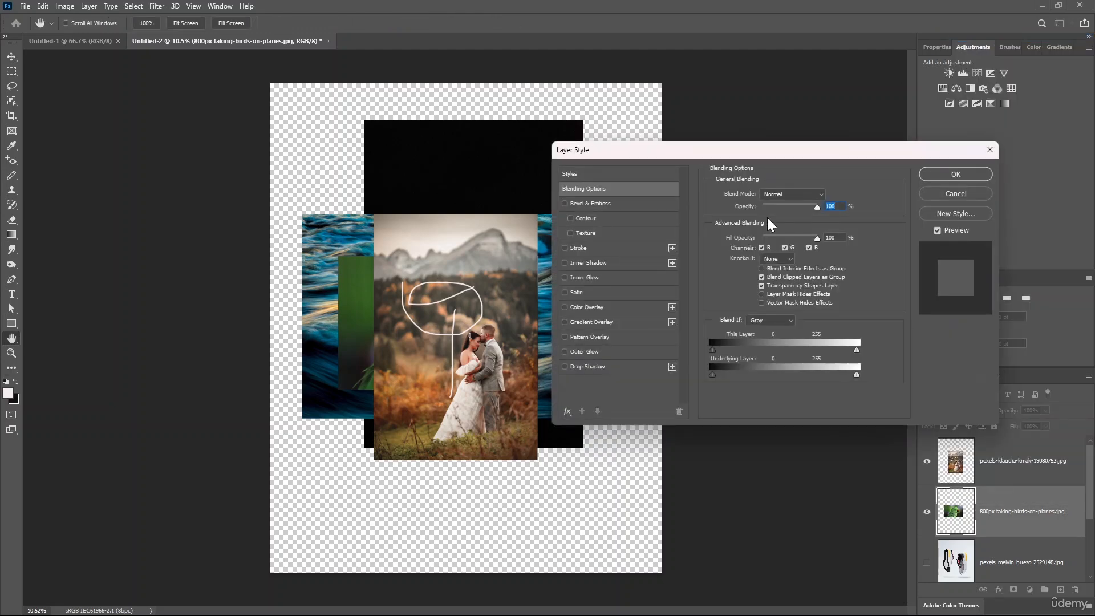
{"action": "left_click", "coordinate": [825, 194]}
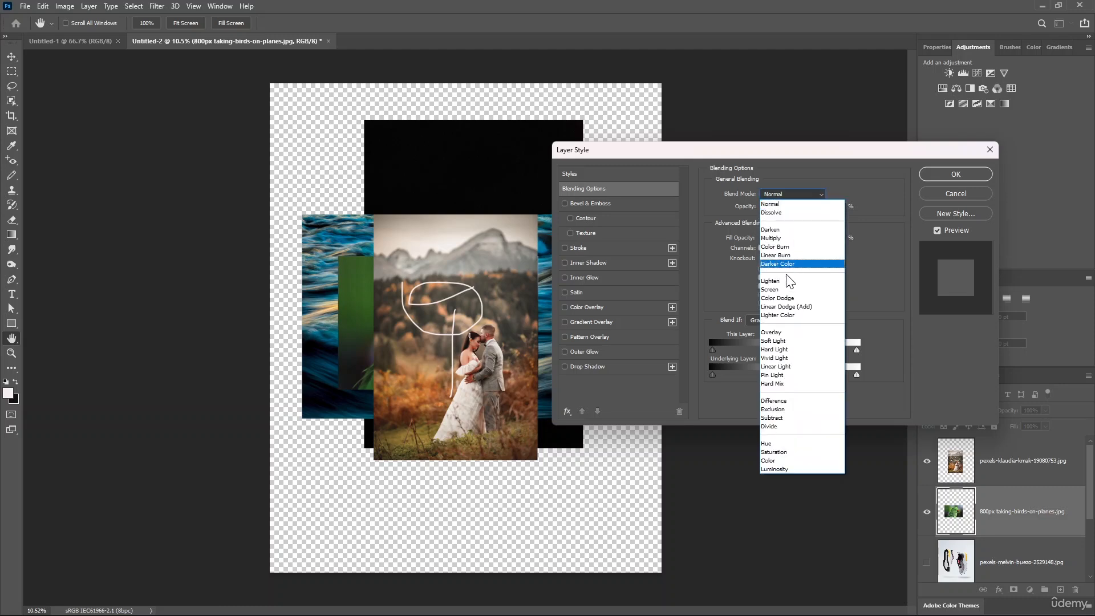
{"action": "left_click", "coordinate": [720, 149]}
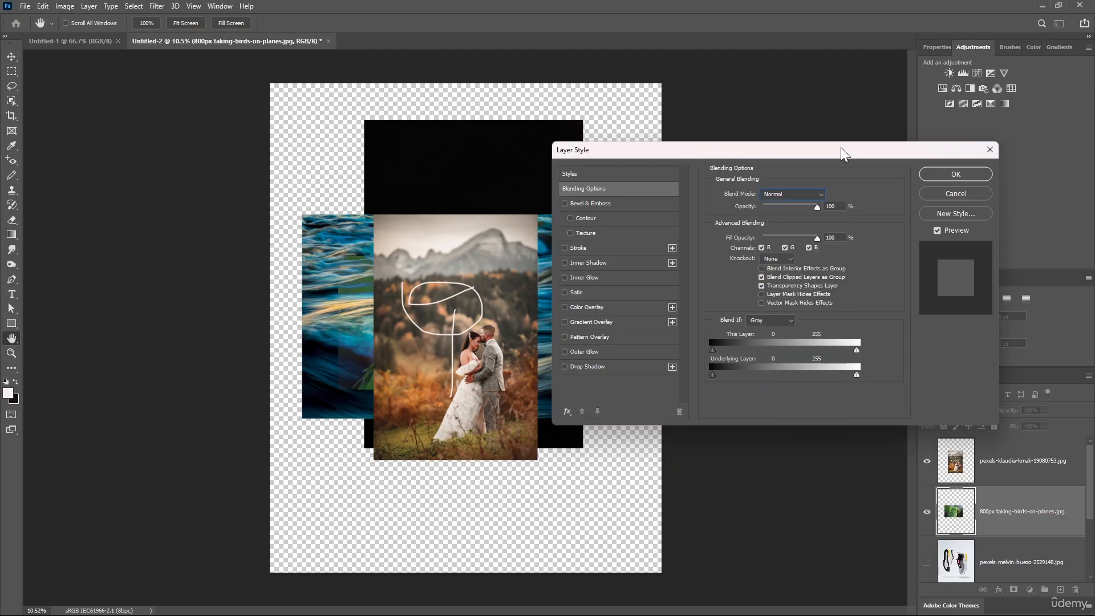
{"action": "left_click", "coordinate": [823, 195]}
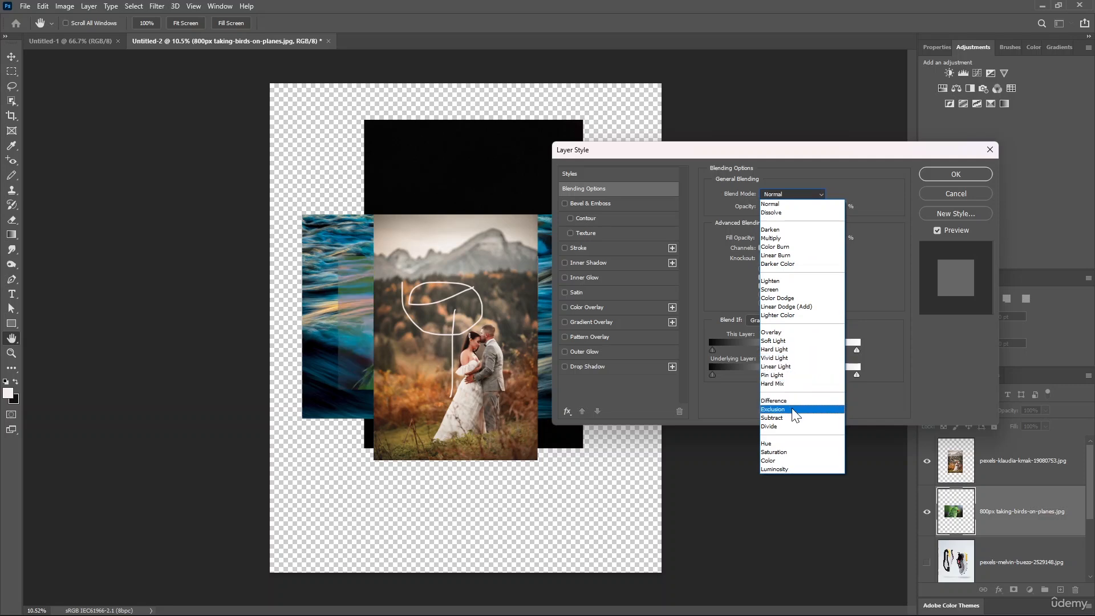
{"action": "left_click", "coordinate": [745, 500]}
{"action": "left_click", "coordinate": [959, 198]}
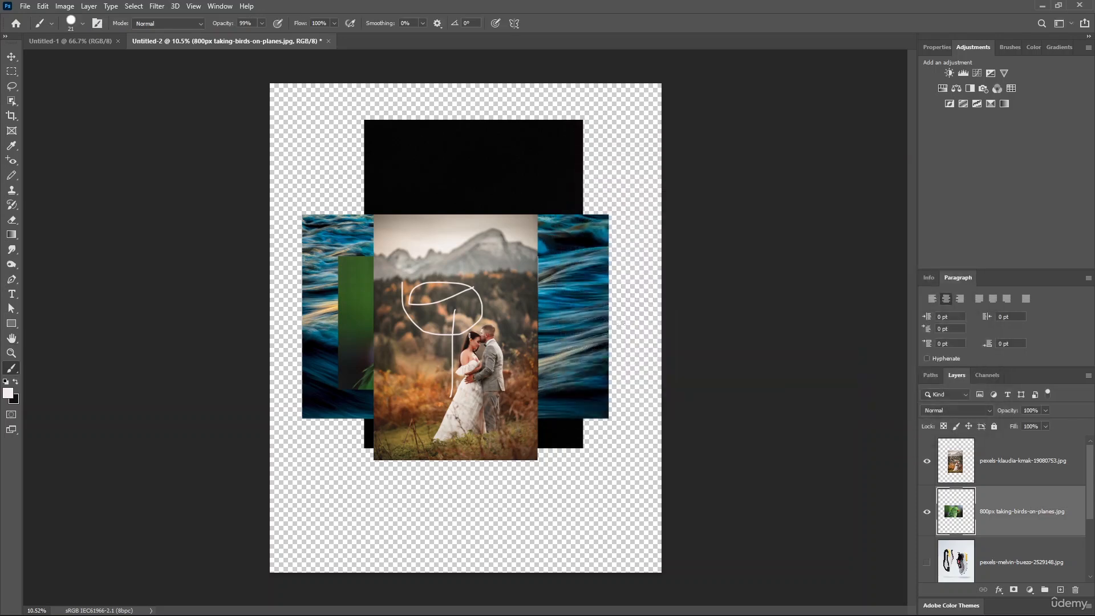